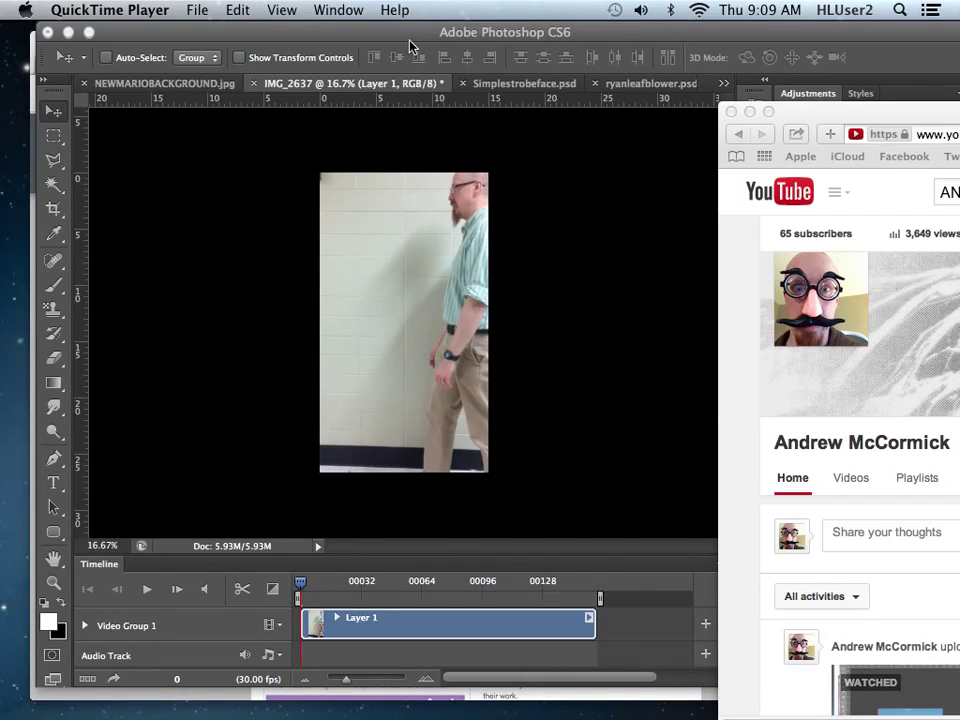
# Bring Photoshop to the front and bring up the File > Open dialog.
pyautogui.click(409, 41)
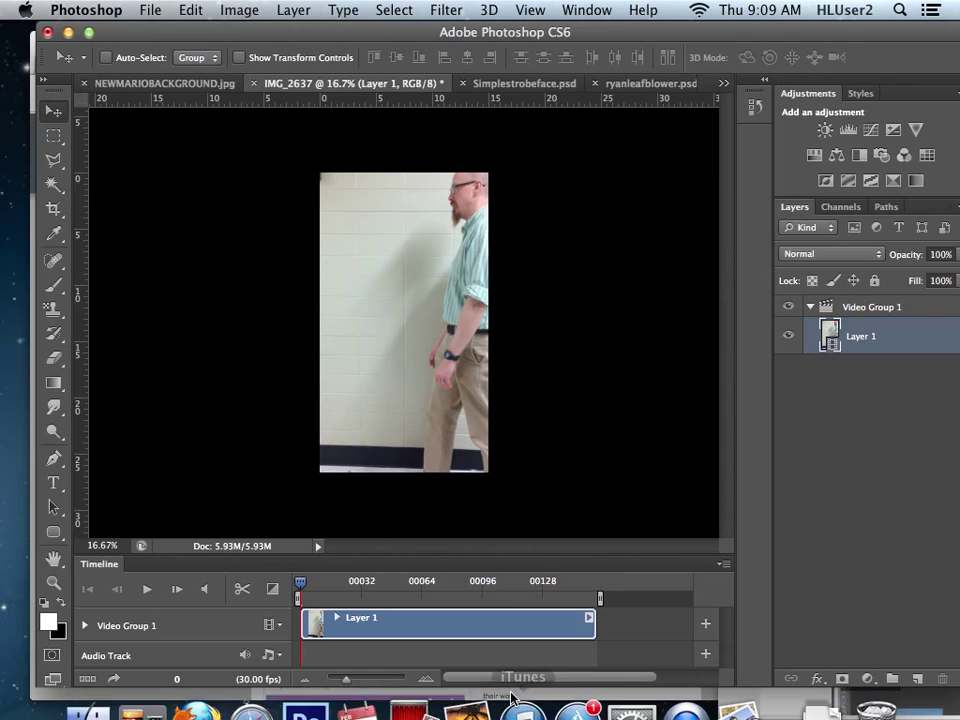
pyautogui.click(152, 10)
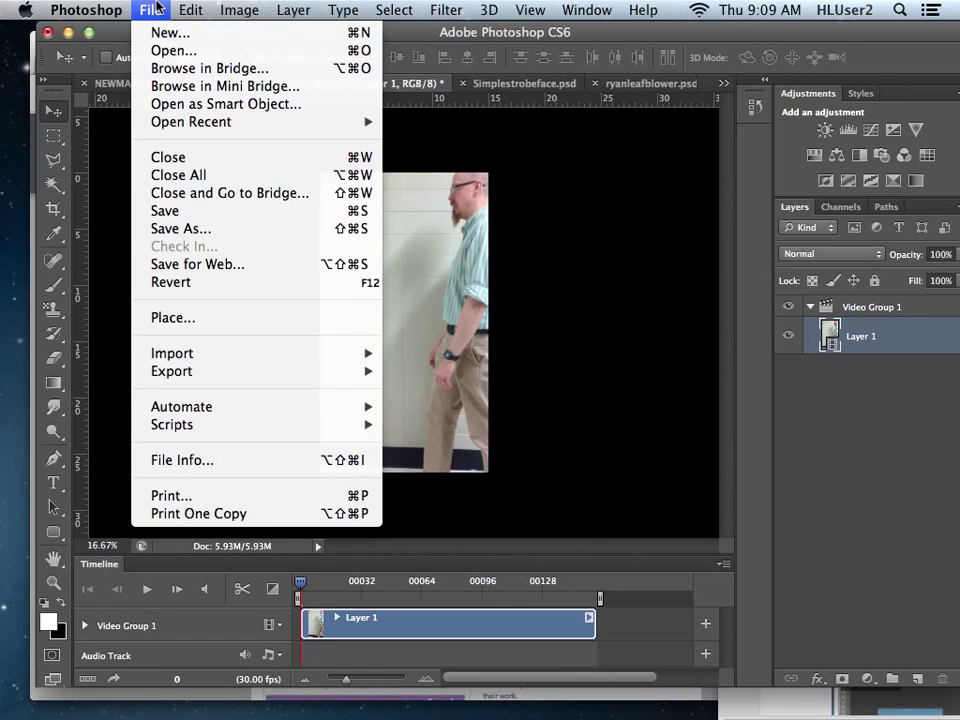
pyautogui.moveTo(190, 10)
pyautogui.click(161, 47)
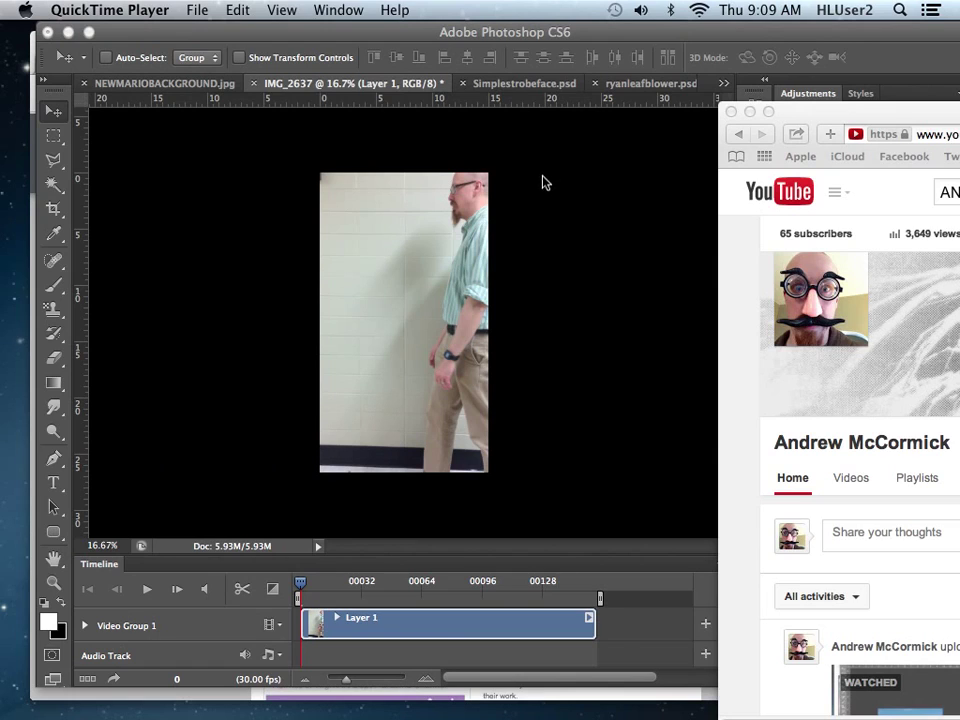
pyautogui.click(326, 45)
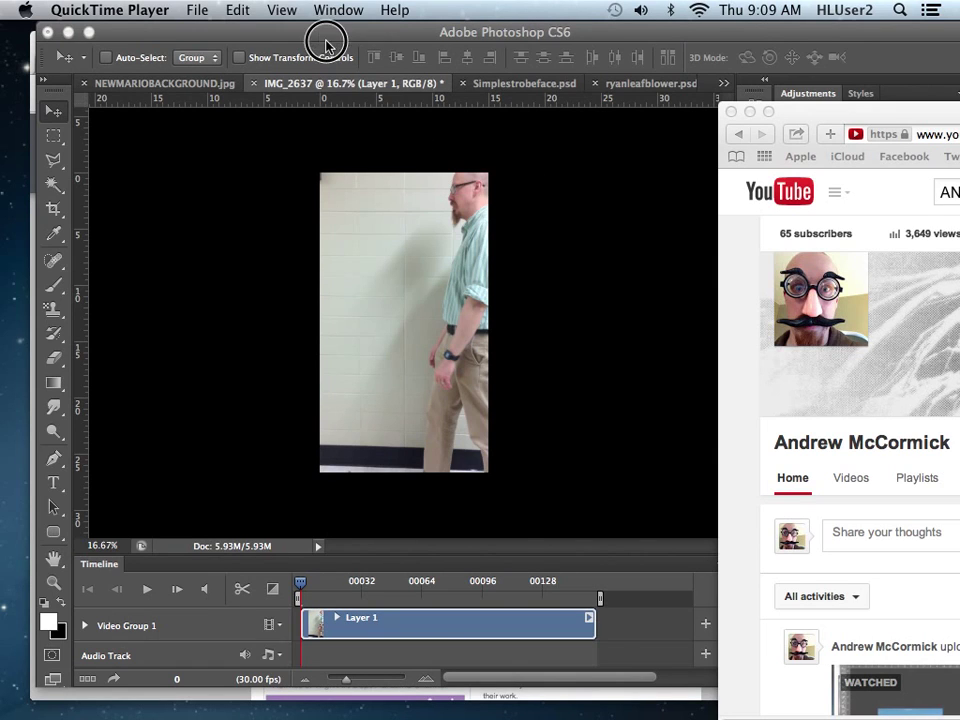
pyautogui.click(199, 140)
pyautogui.click(160, 11)
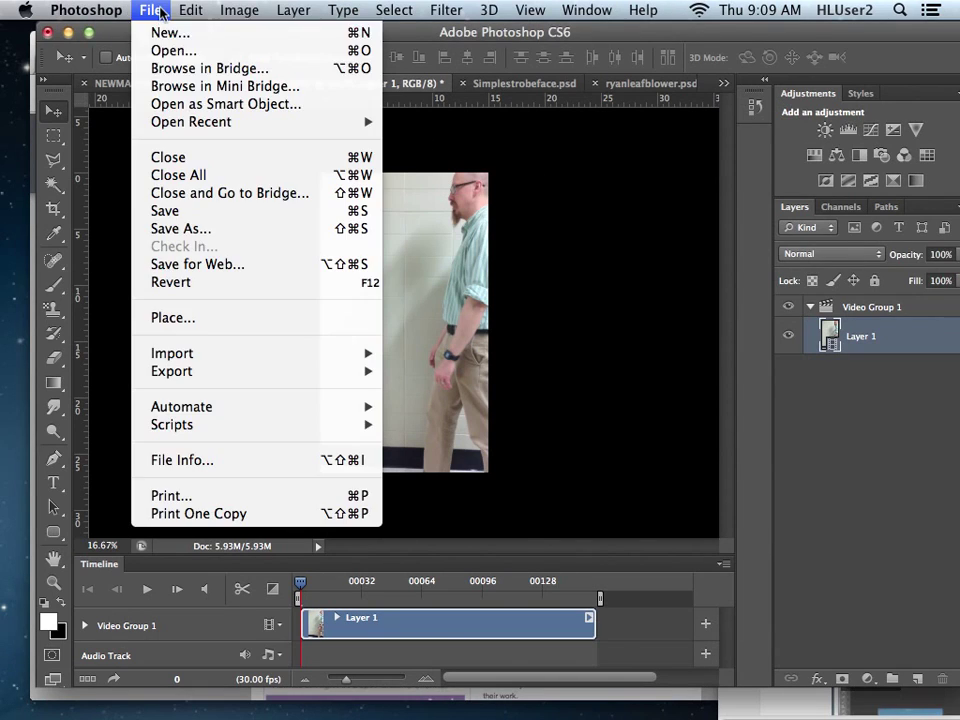
pyautogui.click(173, 50)
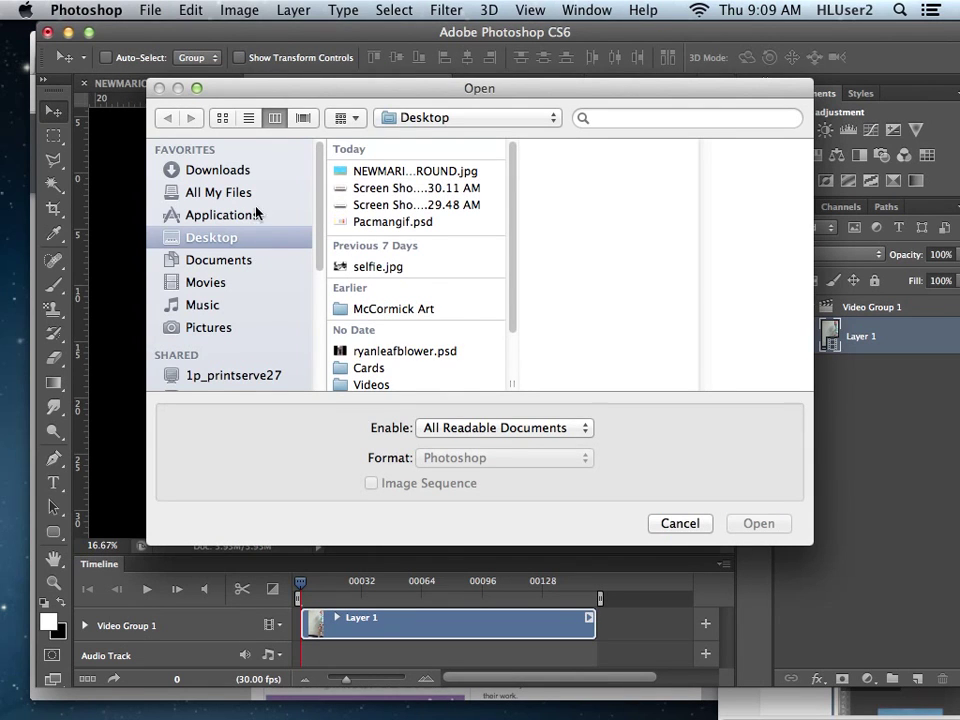
# Select the video IMG_2637.MOV in the Downloads folder.
pyautogui.moveTo(285, 90); pyautogui.dragTo(349, 86)
pyautogui.click(326, 168)
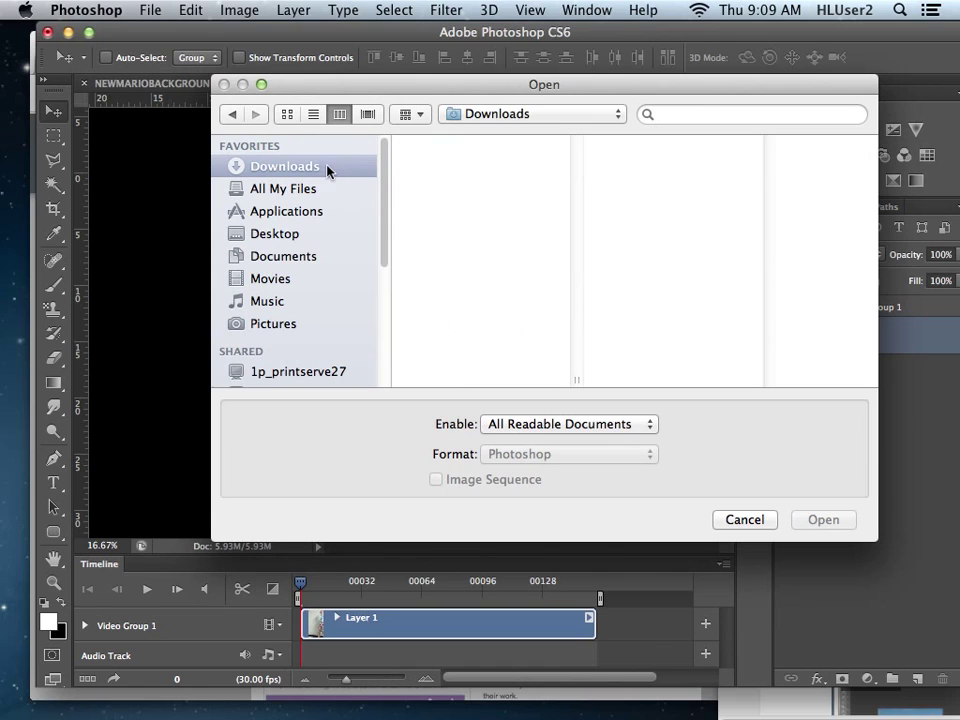
pyautogui.moveTo(574, 167); pyautogui.dragTo(561, 400)
pyautogui.click(478, 381)
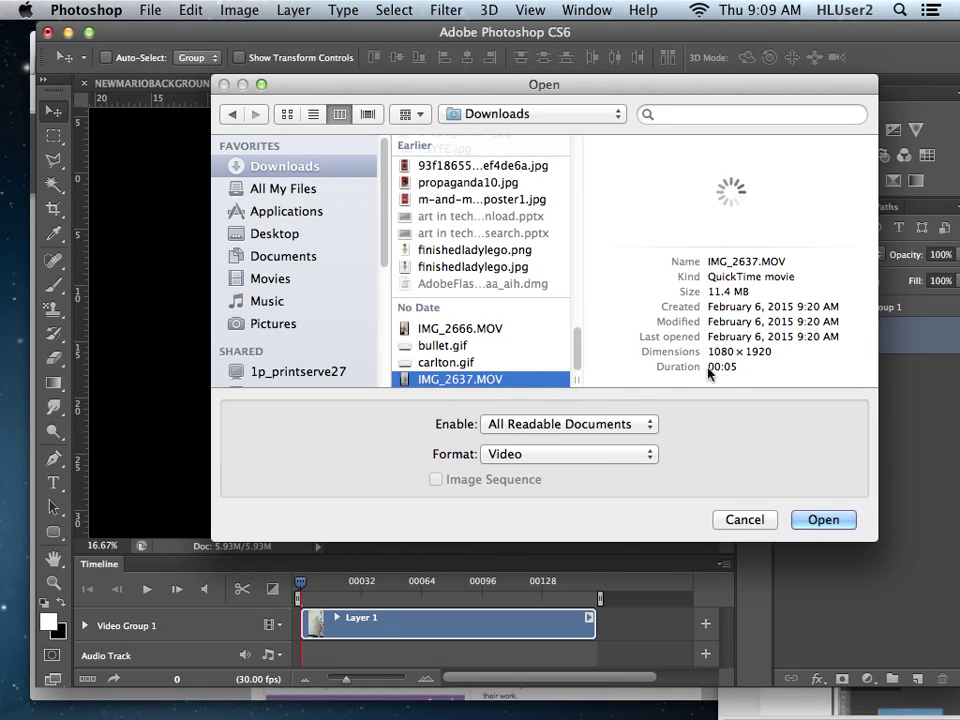
# Open IMG_2637.MOV as a video document with its clip on the timeline.
pyautogui.click(744, 524)
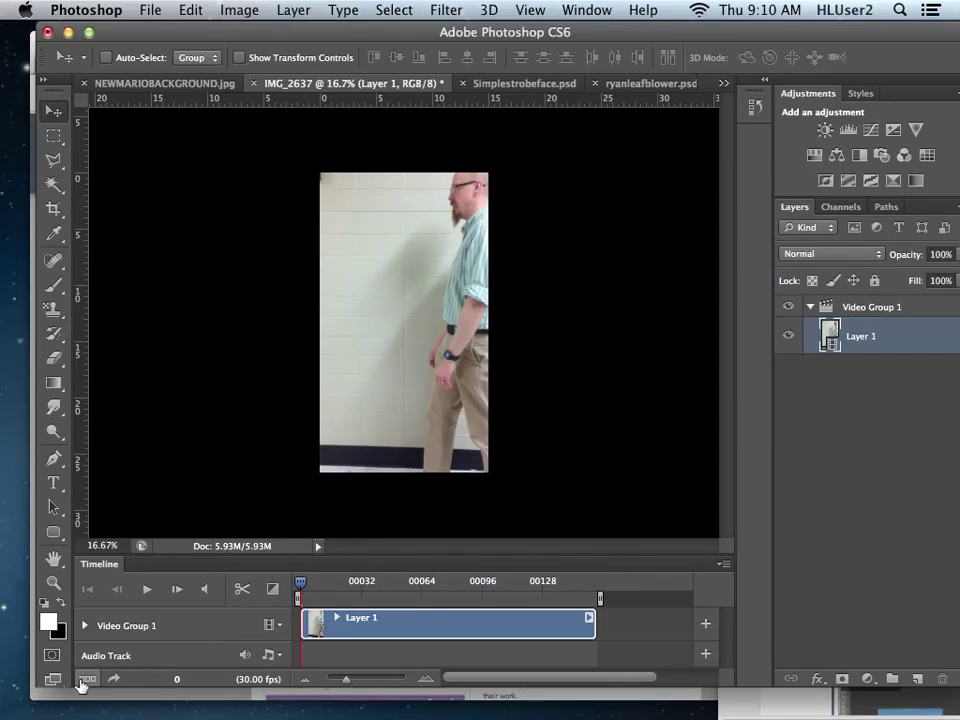
pyautogui.click(241, 592)
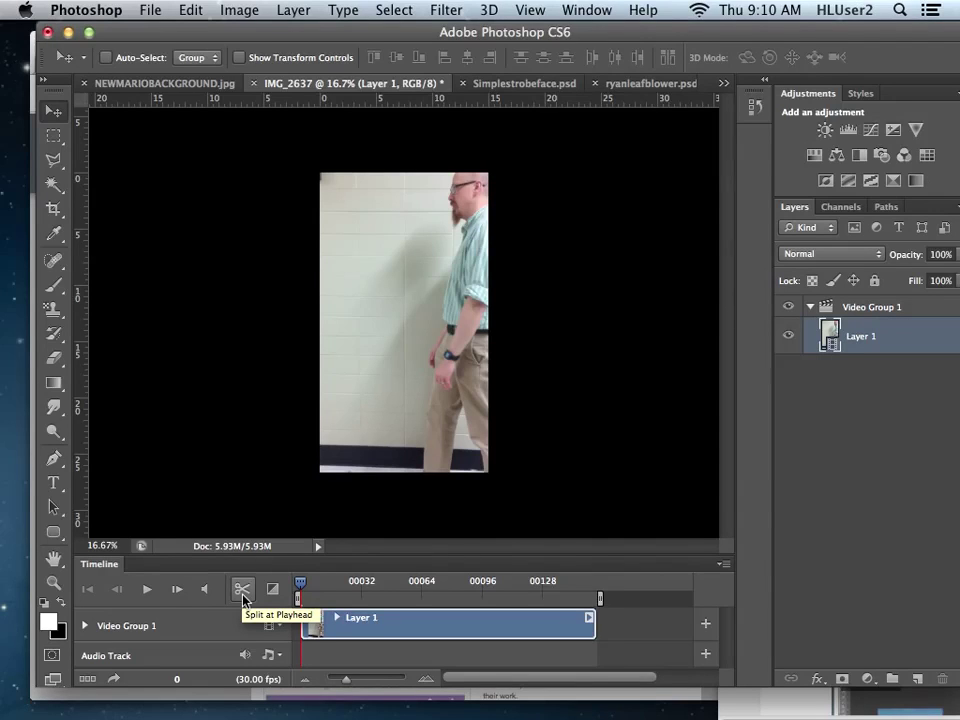
# Zoom the timeline in with its slider to spread out the clip's frames.
pyautogui.click(346, 685)
pyautogui.moveTo(346, 685)
pyautogui.mouseDown()
pyautogui.moveTo(418, 684)
pyautogui.moveTo(348, 687)
pyautogui.mouseUp()
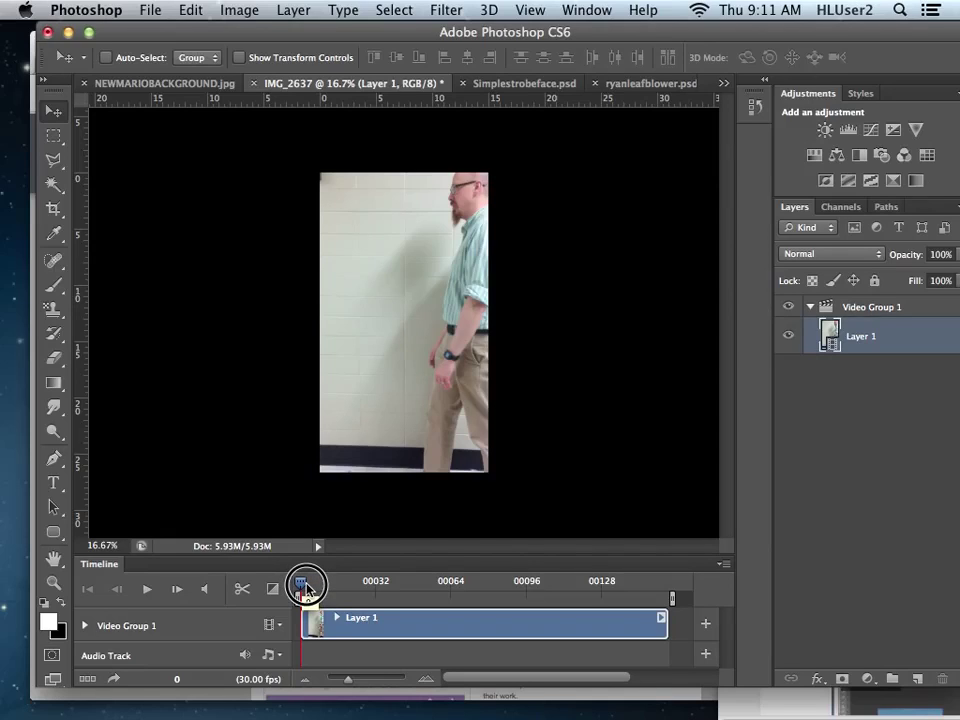
# Split the clip at frame 10 and delete the short opening piece.
pyautogui.moveTo(306, 589); pyautogui.dragTo(324, 586)
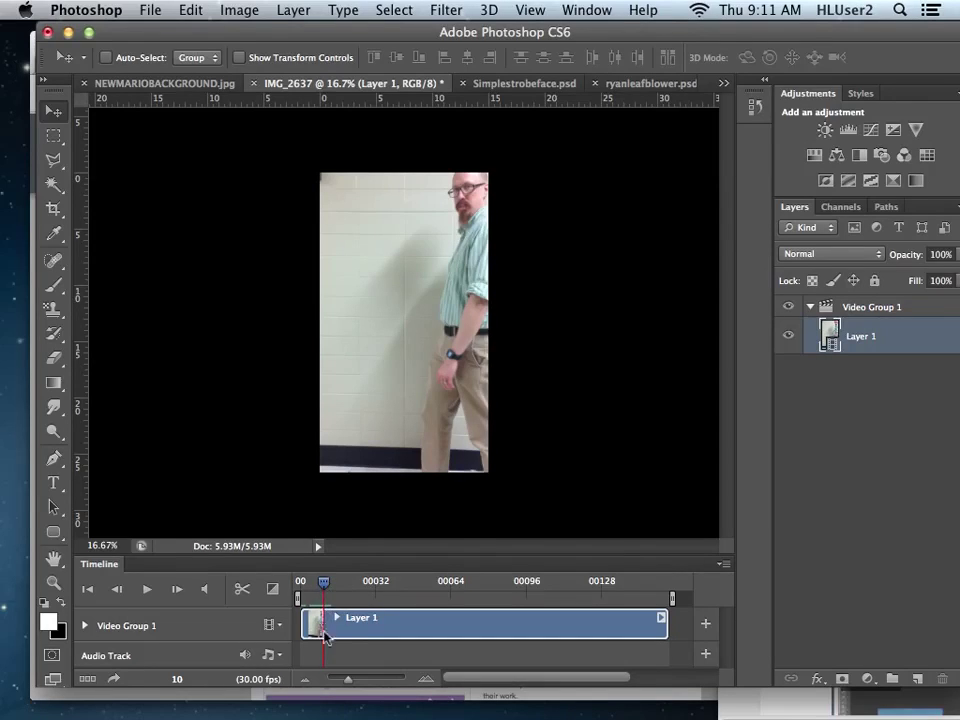
pyautogui.click(242, 590)
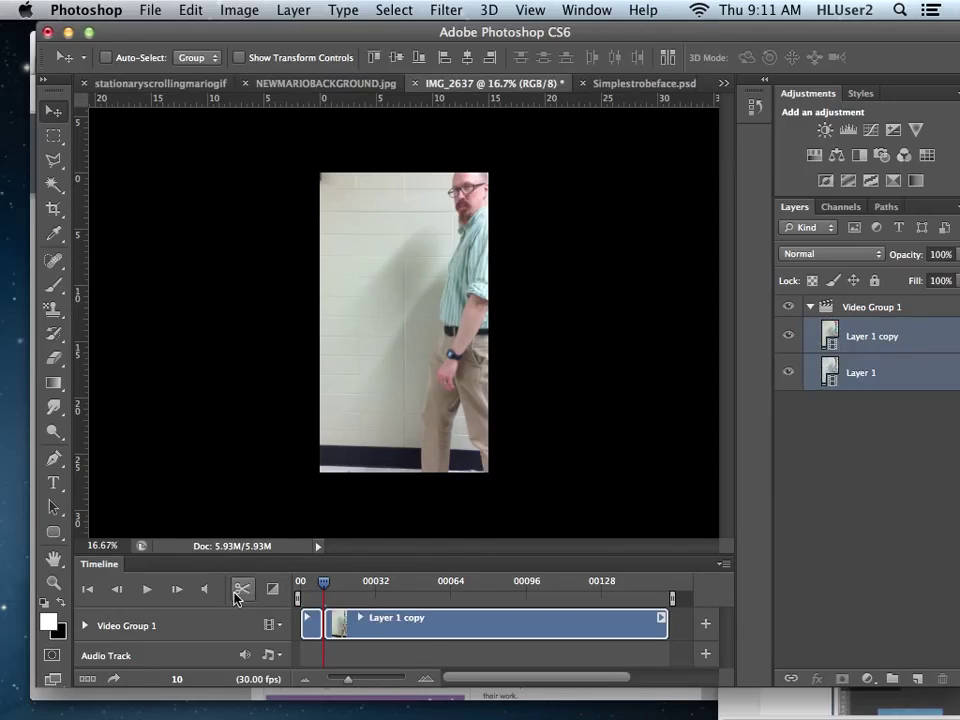
pyautogui.click(310, 623)
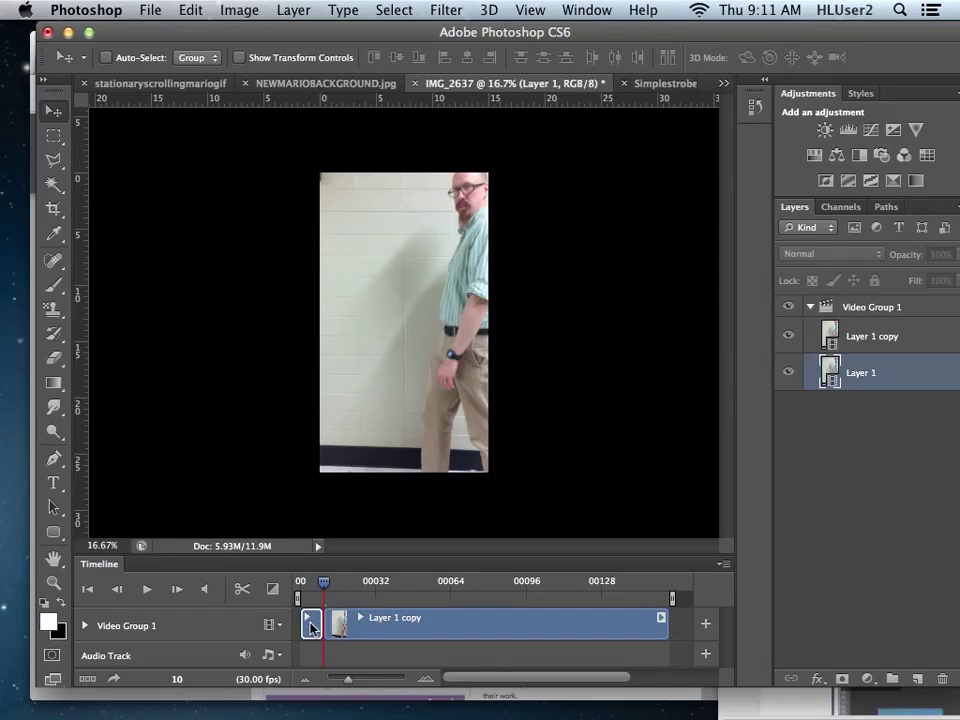
pyautogui.press('Delete')
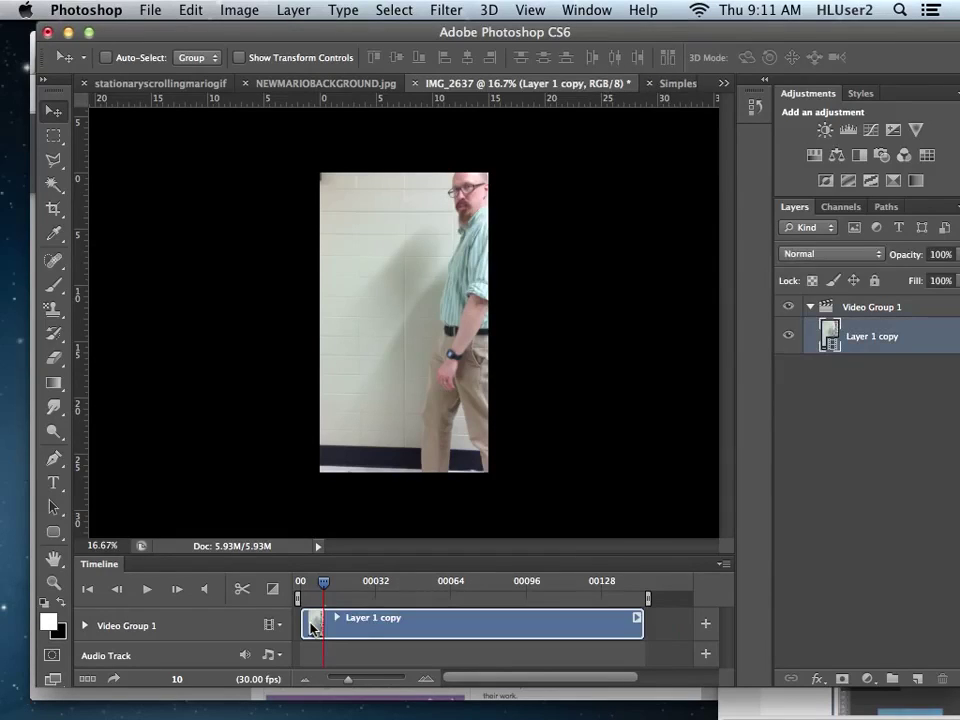
# Split the clip at frame 64 and select the trailing Layer 1 copy 2 piece.
pyautogui.moveTo(325, 592); pyautogui.dragTo(303, 594)
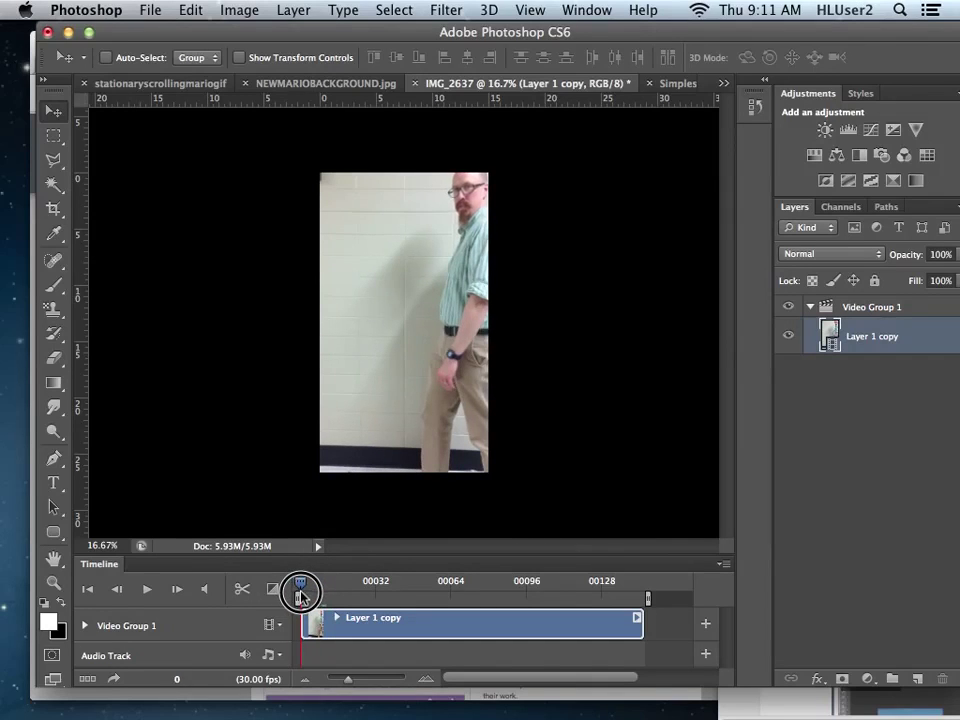
pyautogui.moveTo(300, 594); pyautogui.dragTo(472, 584)
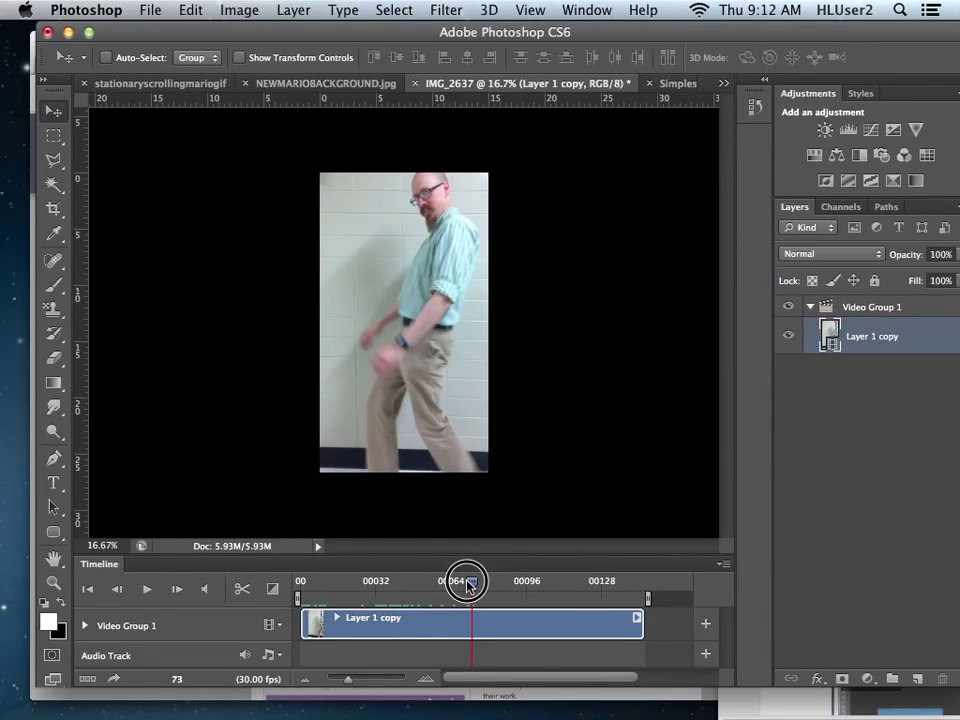
pyautogui.moveTo(468, 585); pyautogui.dragTo(451, 599)
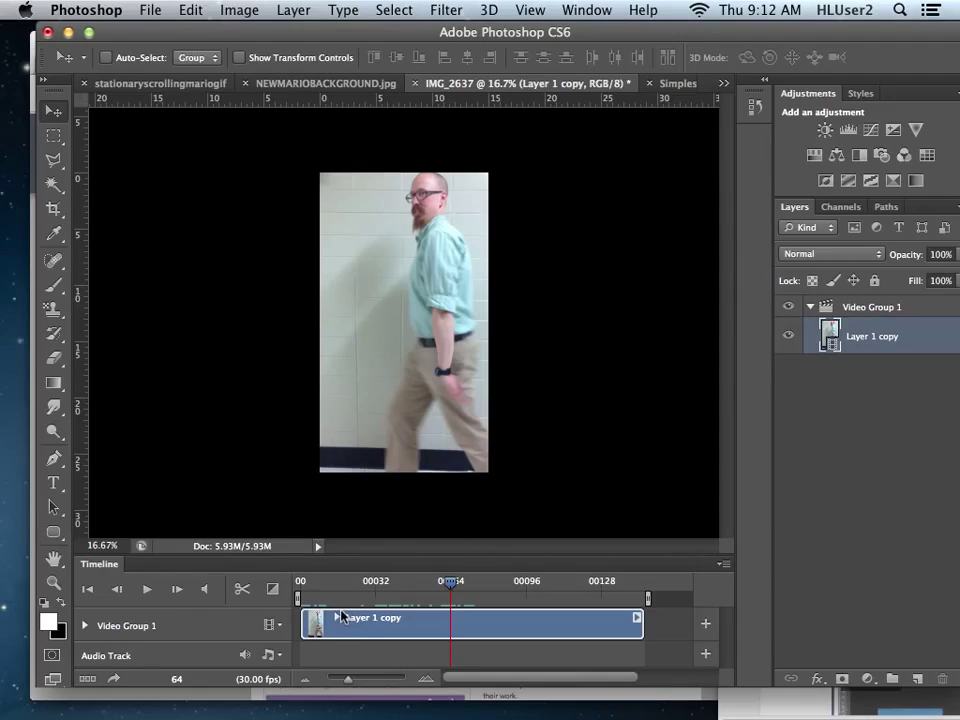
pyautogui.click(241, 592)
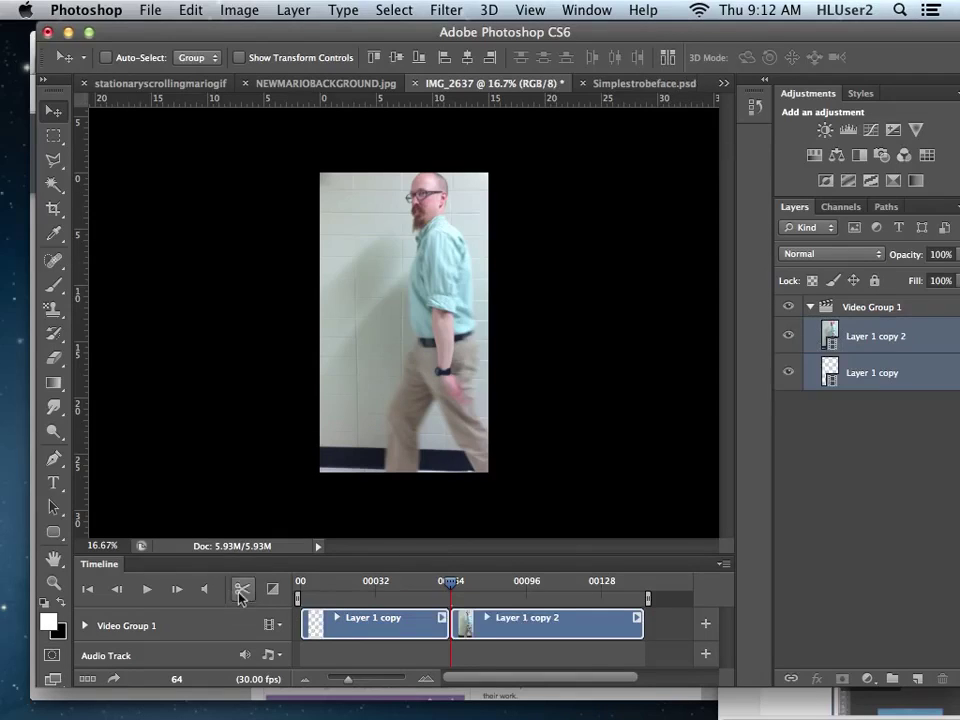
pyautogui.click(489, 619)
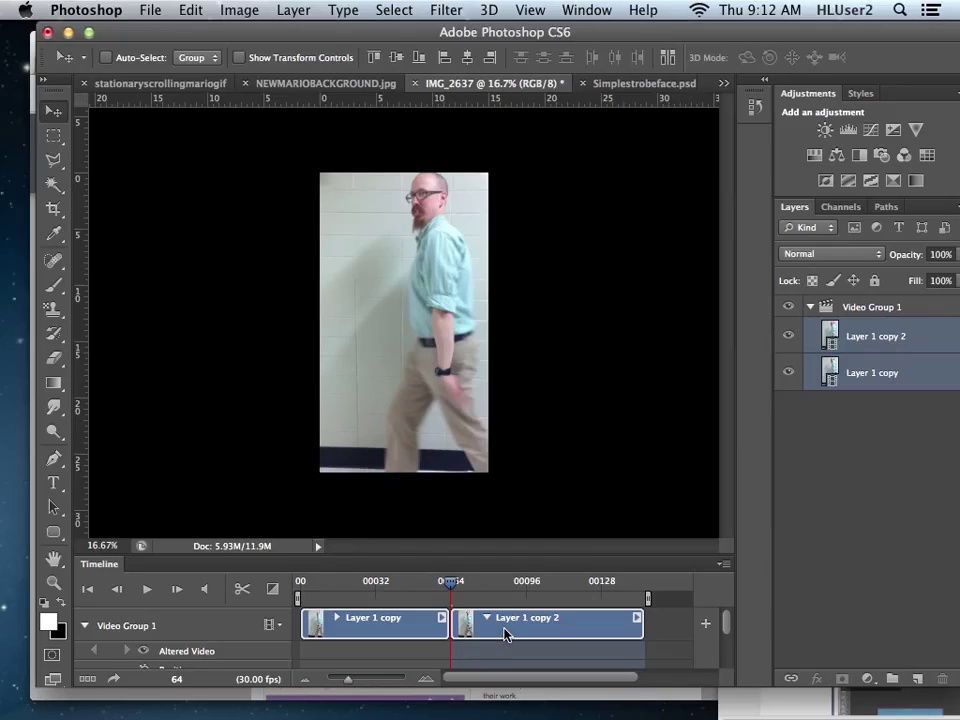
pyautogui.click(505, 627)
# Delete the trailing piece, preview the trimmed clip, and show its 2.13 s duration settings.
pyautogui.press('Delete')
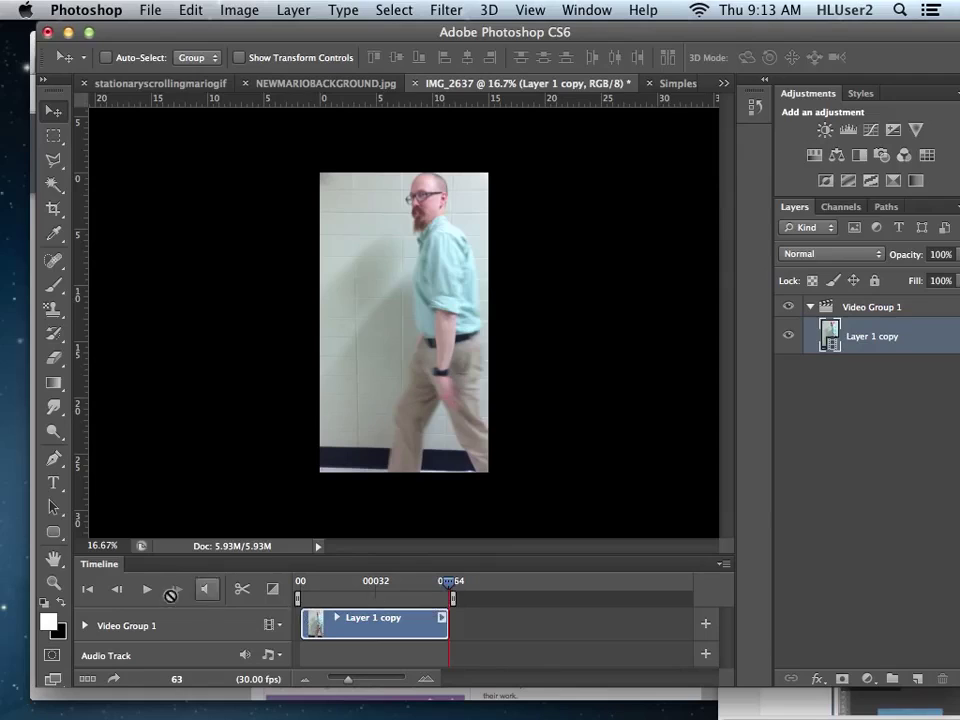
pyautogui.click(118, 594)
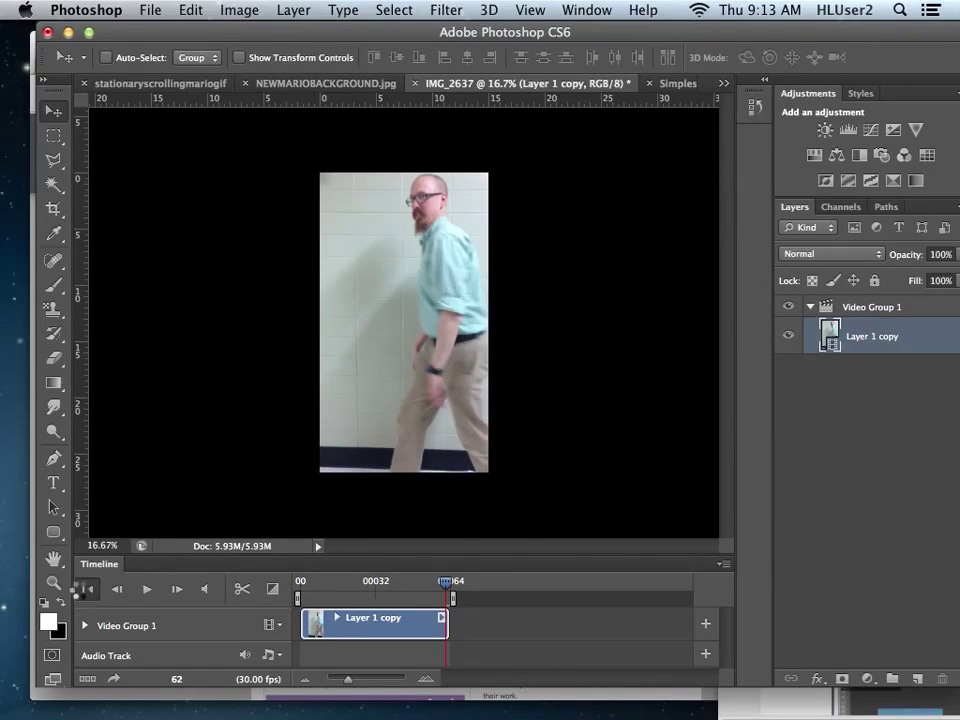
pyautogui.click(87, 590)
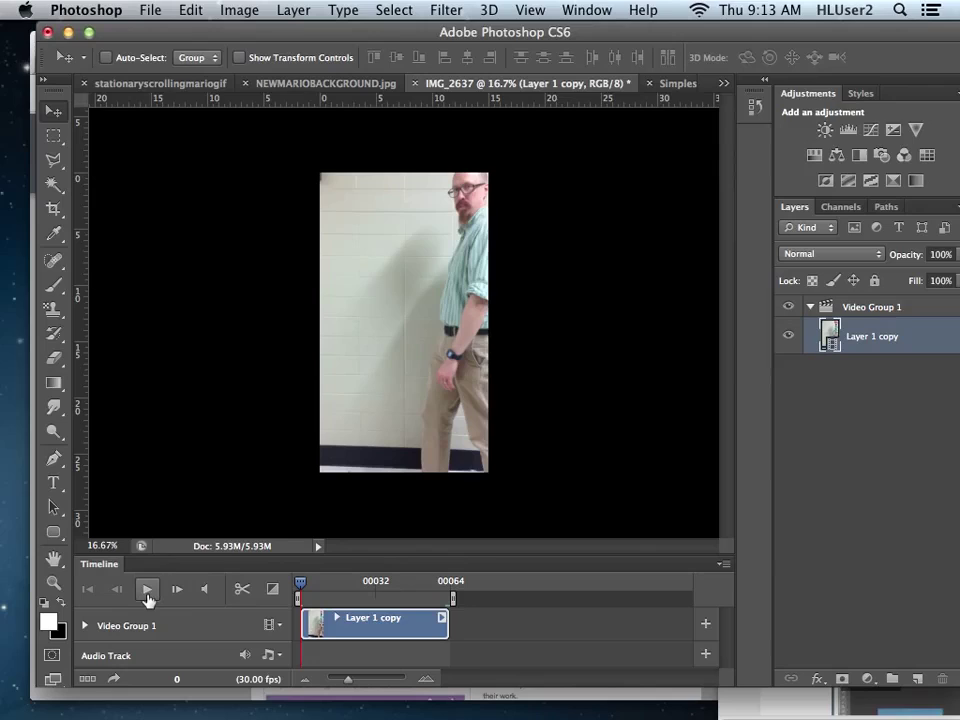
pyautogui.click(147, 592)
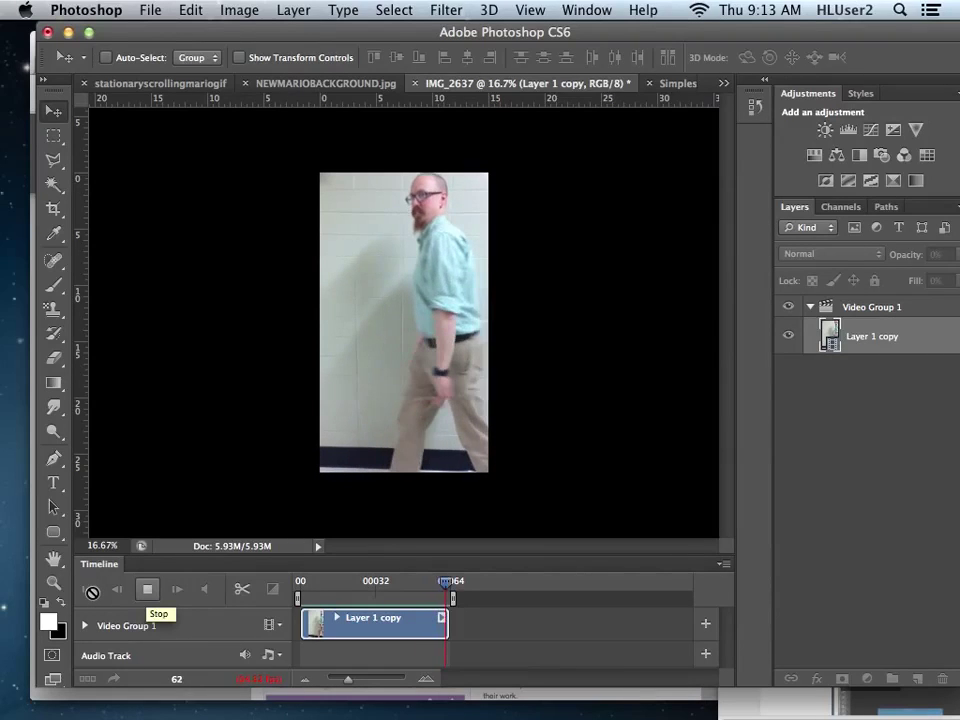
pyautogui.click(87, 590)
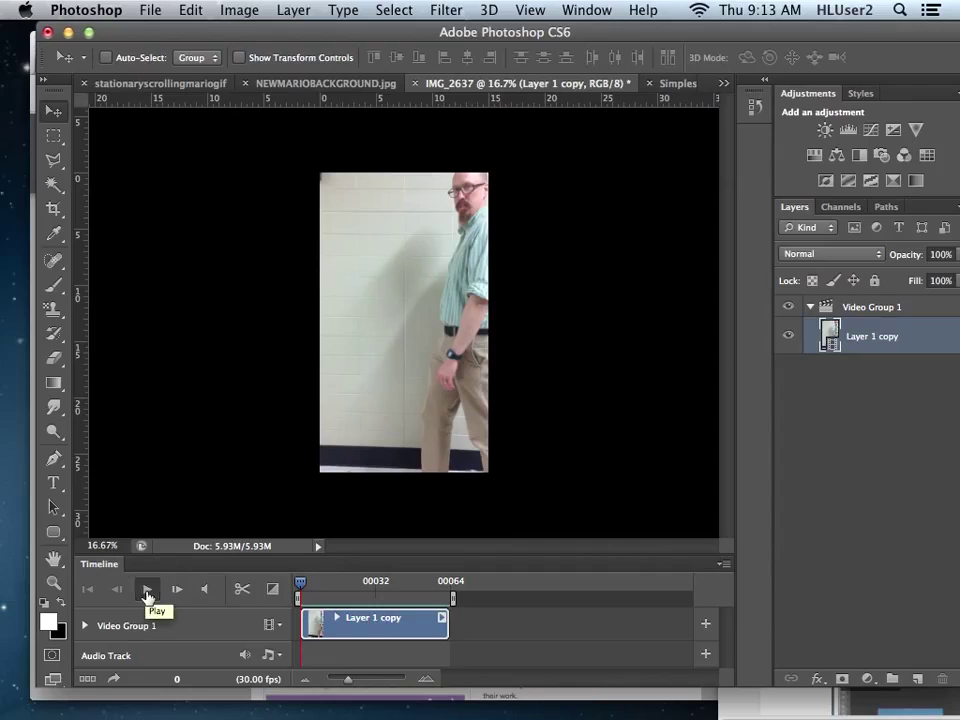
pyautogui.click(146, 592)
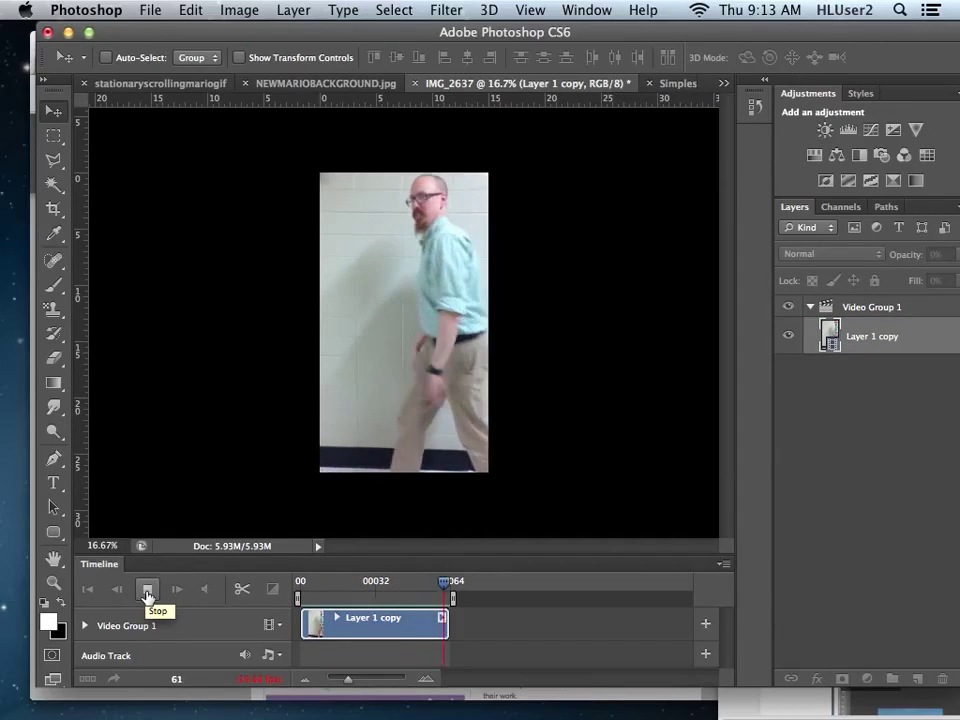
pyautogui.click(442, 623)
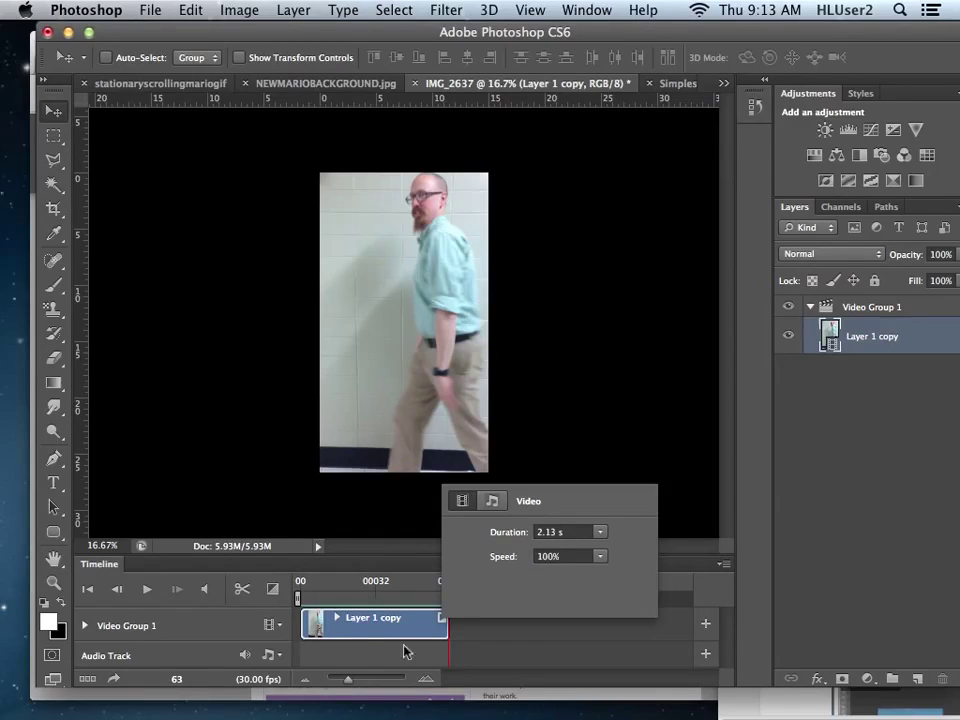
# Dismiss the trimmed clip's Video duration and speed popup.
pyautogui.click(233, 566)
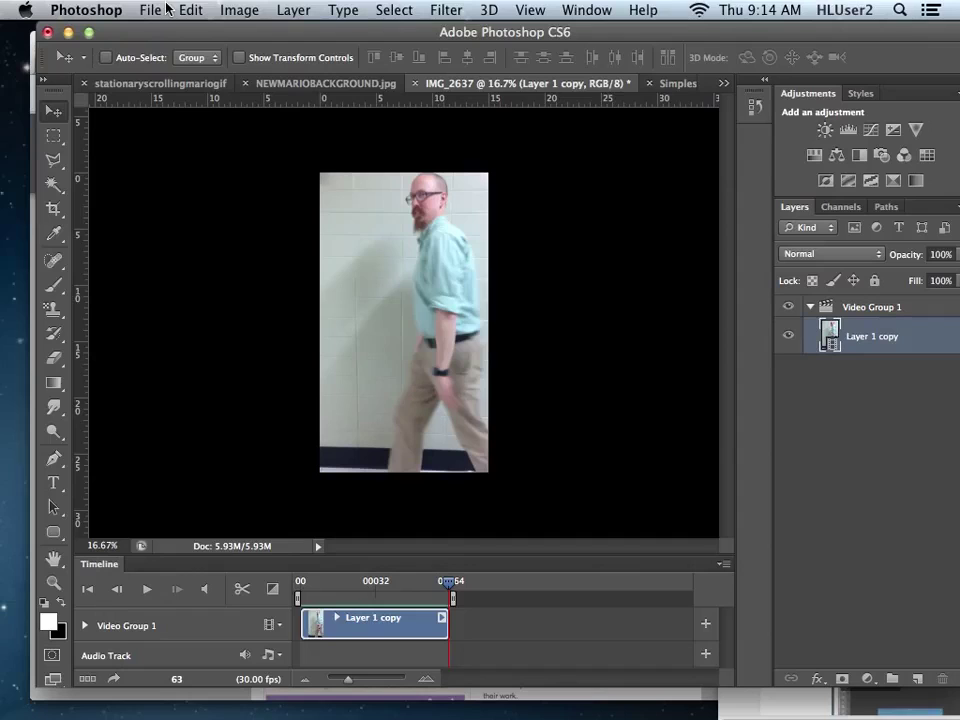
# Resize the image to 169 × 300 px with Constrain Proportions kept on.
pyautogui.click(247, 11)
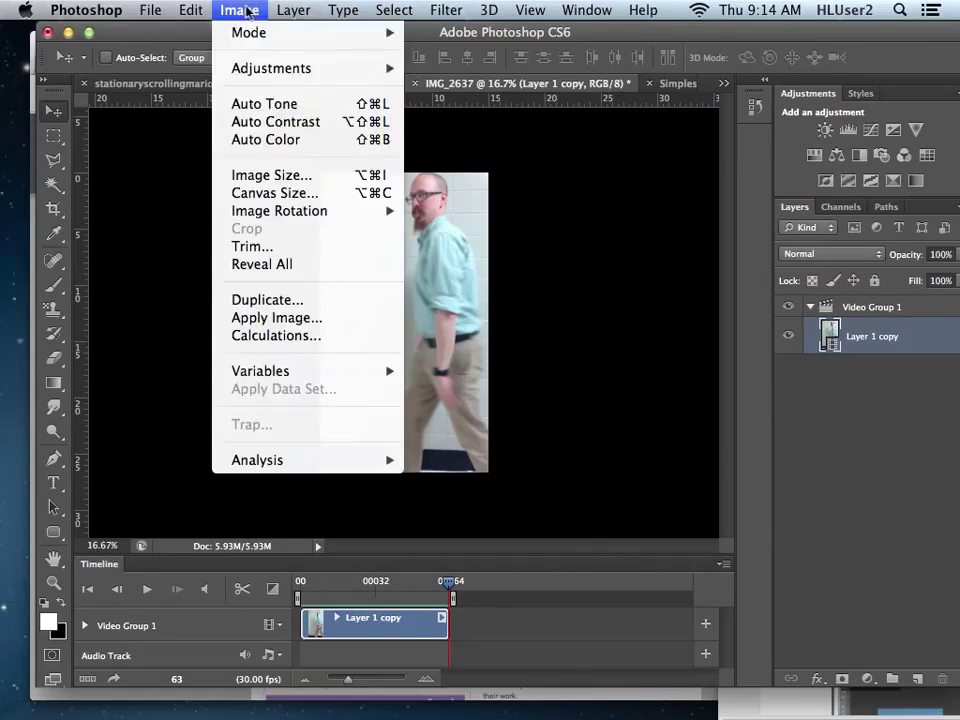
pyautogui.click(283, 178)
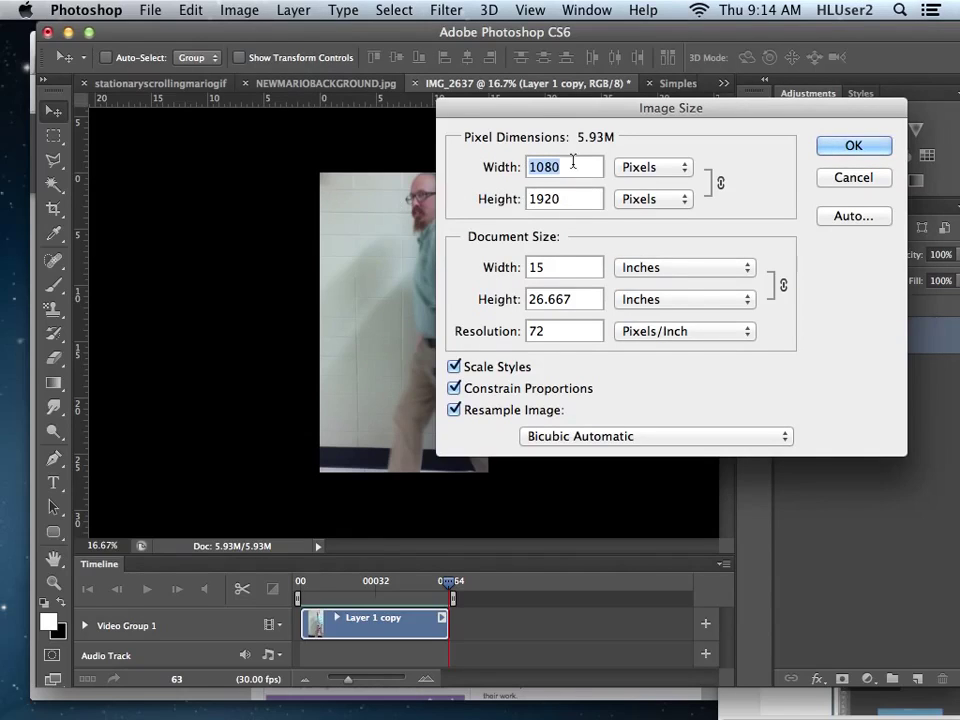
pyautogui.click(570, 201)
pyautogui.doubleClick(570, 201)
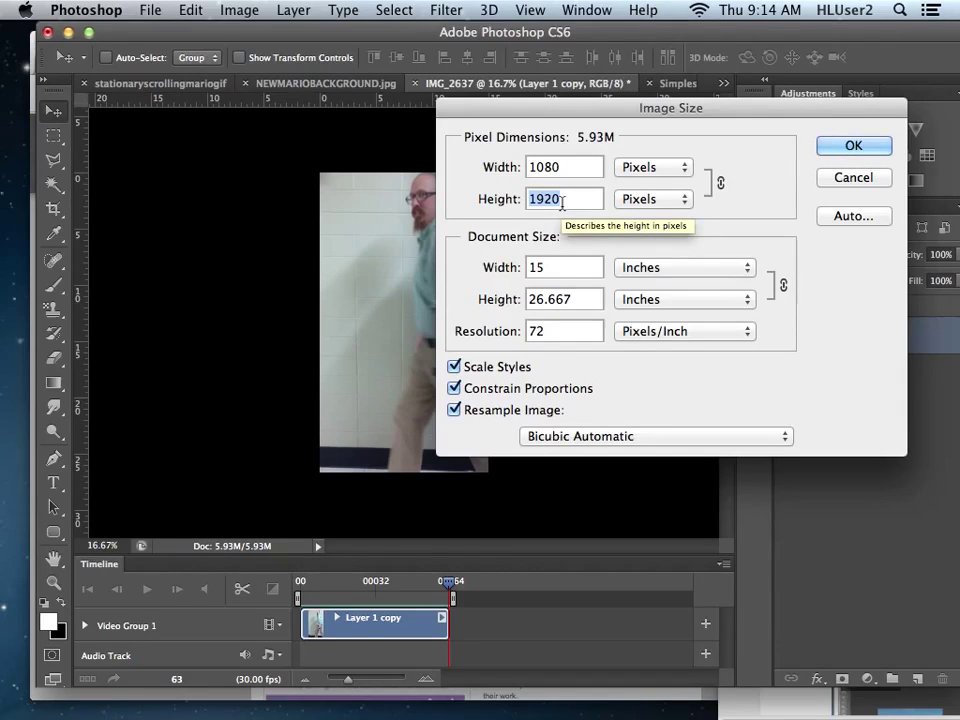
pyautogui.click(455, 389)
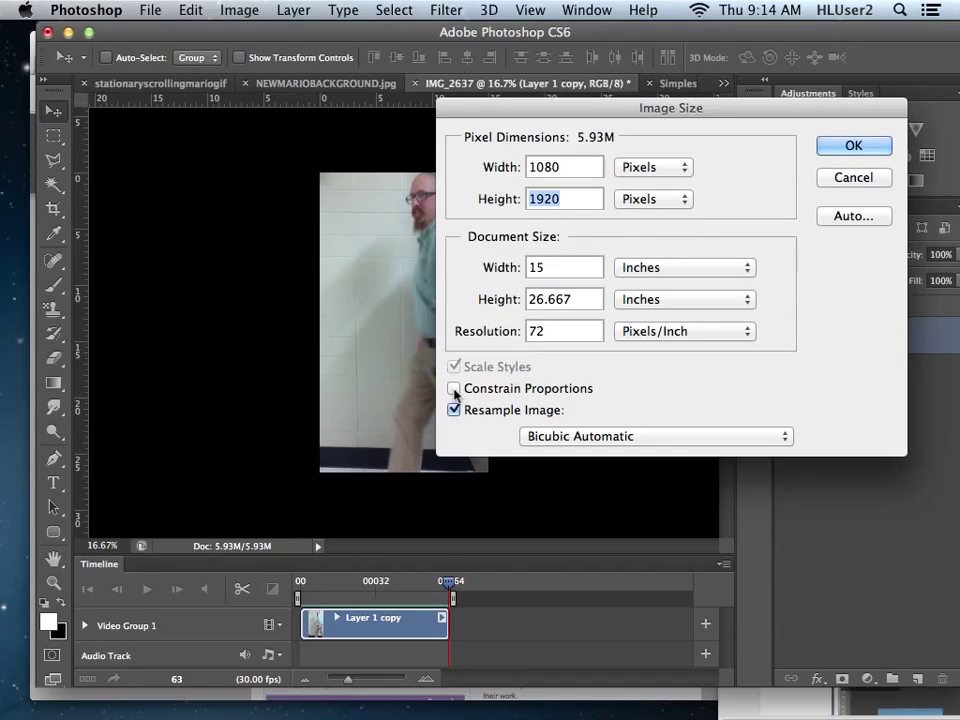
pyautogui.click(455, 389)
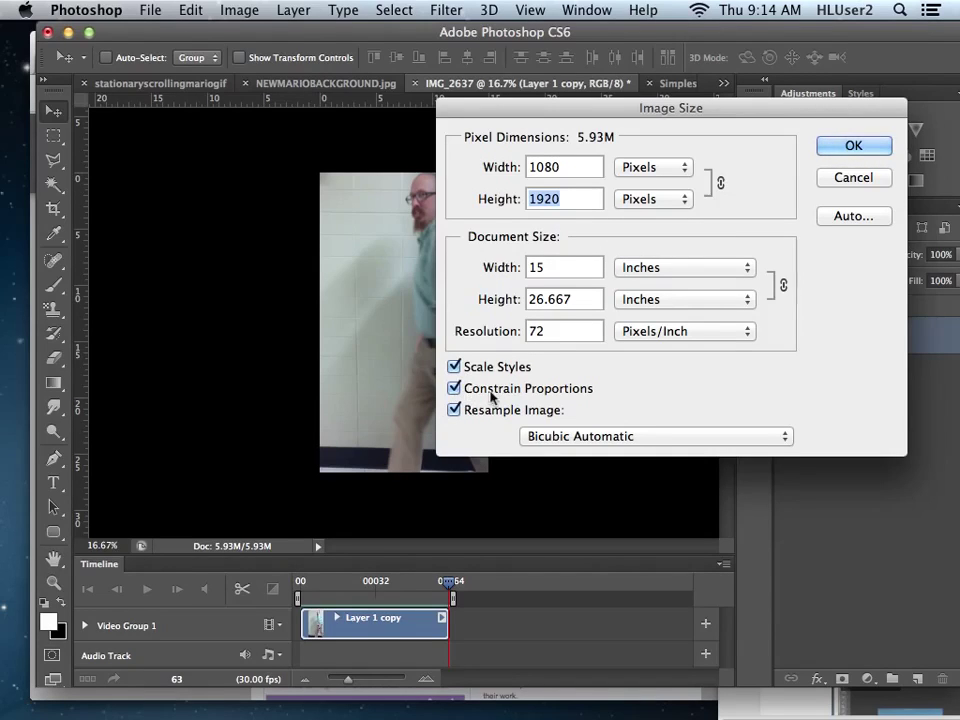
pyautogui.click(455, 389)
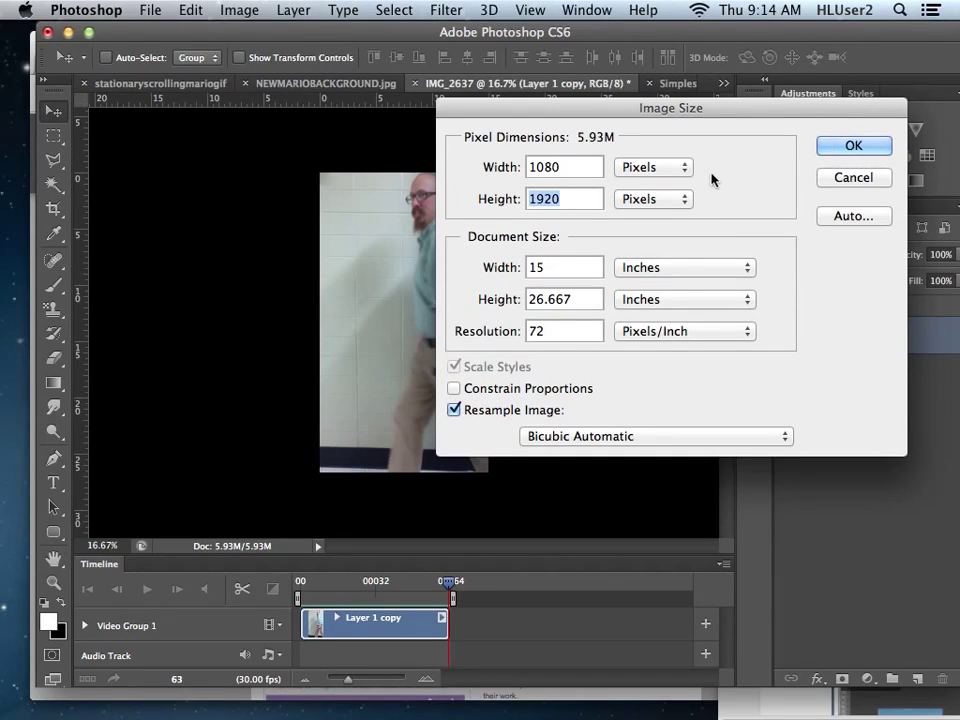
pyautogui.click(454, 389)
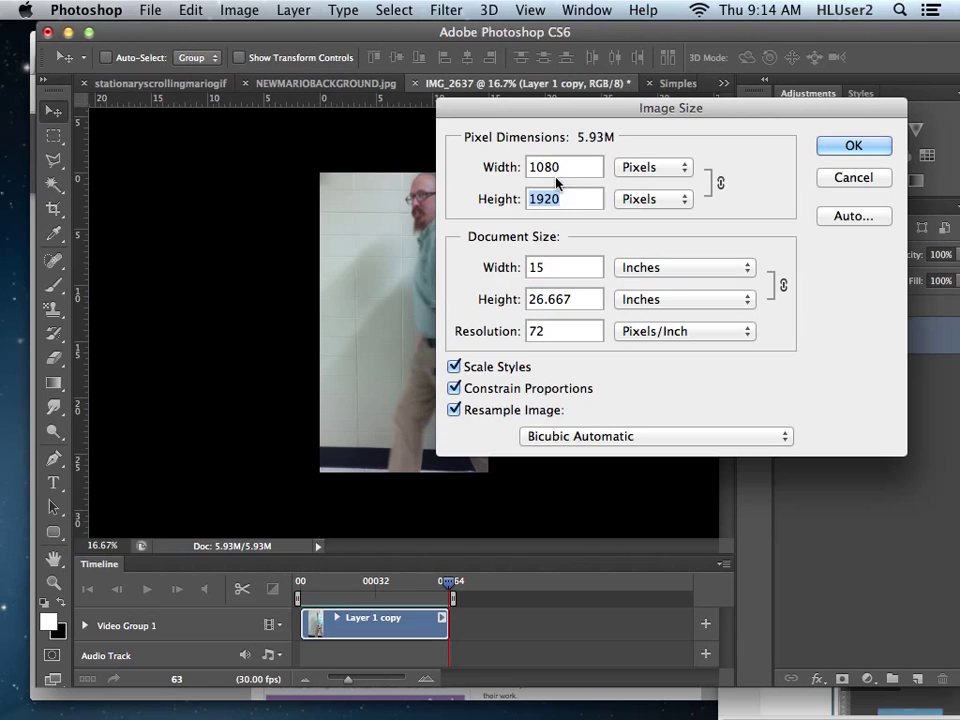
pyautogui.write('300')
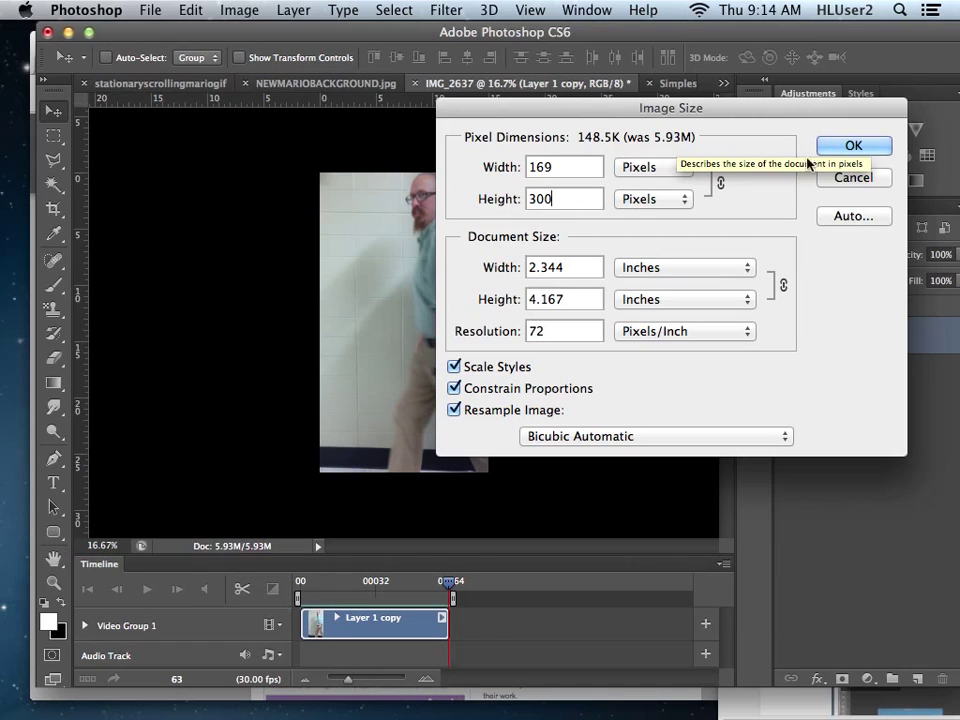
pyautogui.click(849, 151)
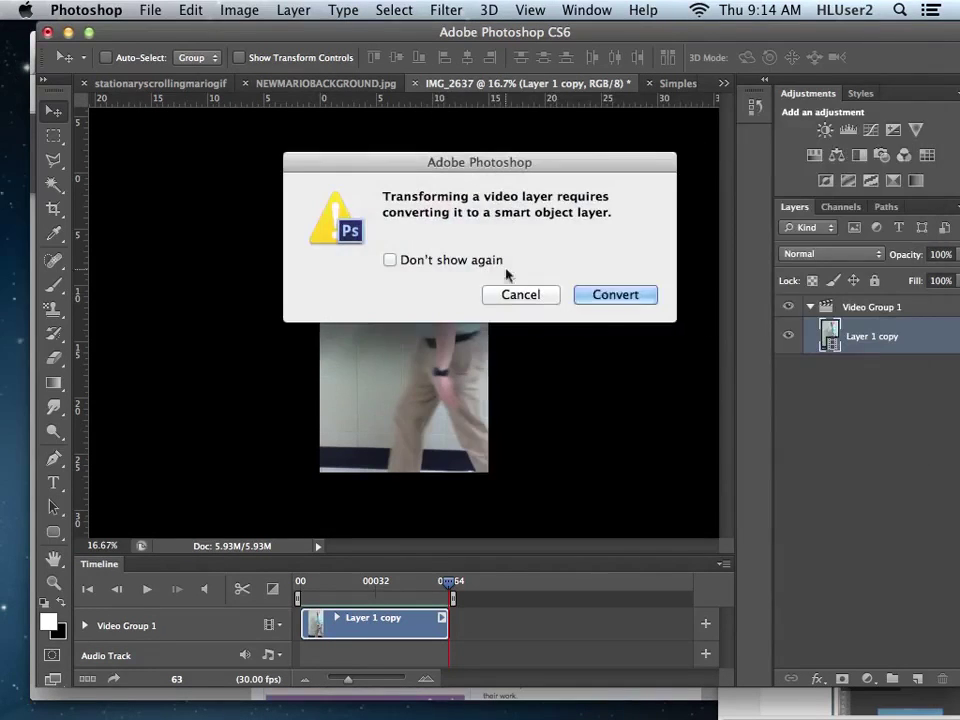
# Convert the video layer to a smart object and zoom to 100% actual size.
pyautogui.click(629, 297)
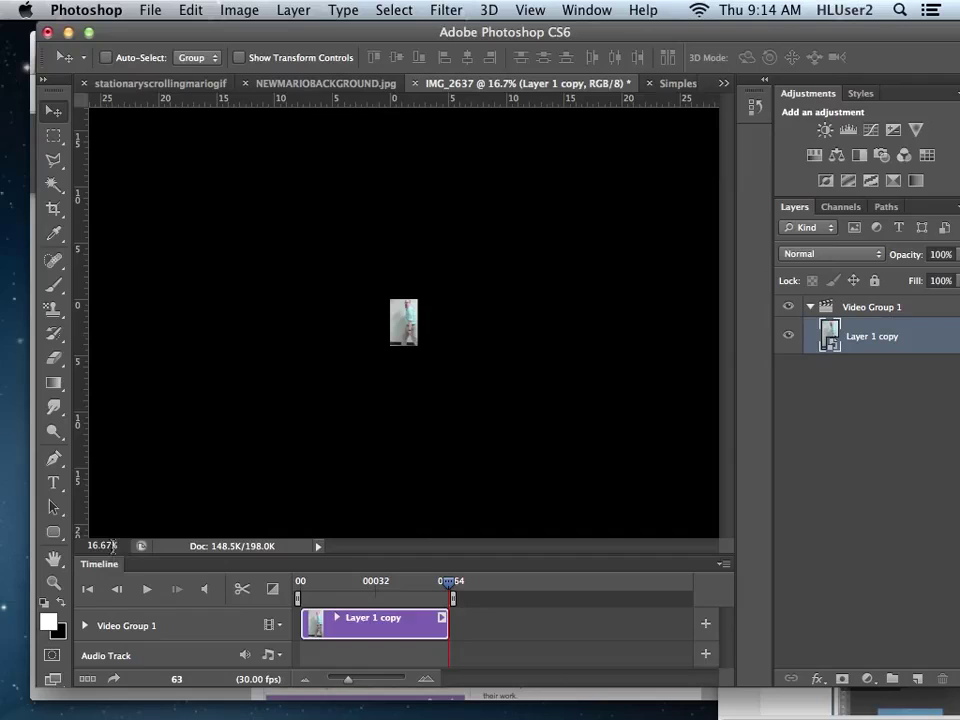
pyautogui.press('super+equal')
pyautogui.press('super+equal')
pyautogui.press('super+equal')
pyautogui.press('super+equal')
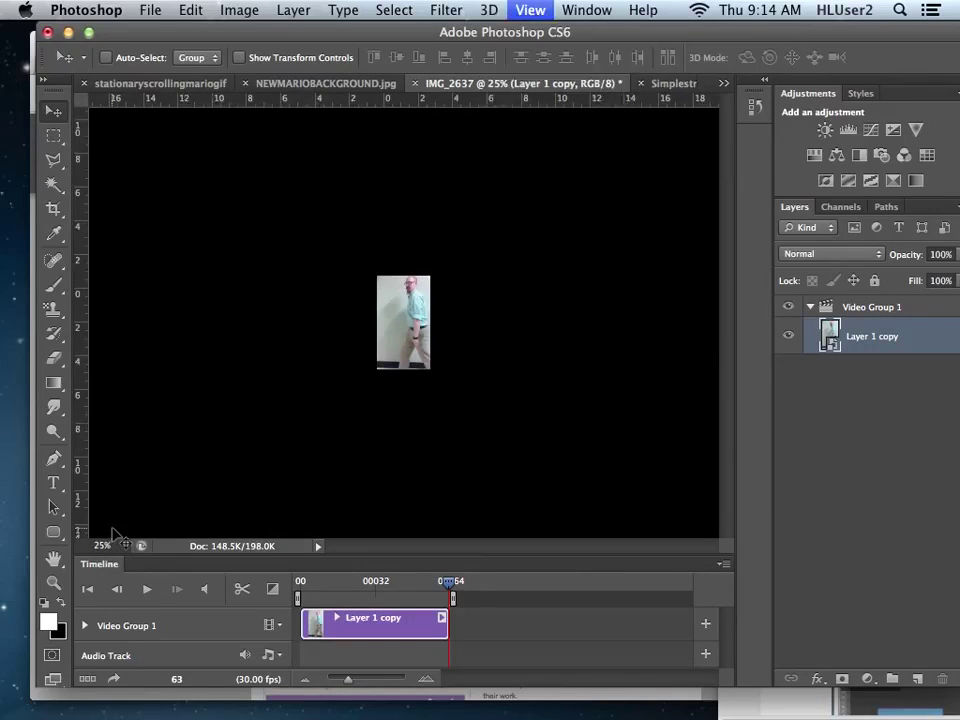
pyautogui.press('super+equal')
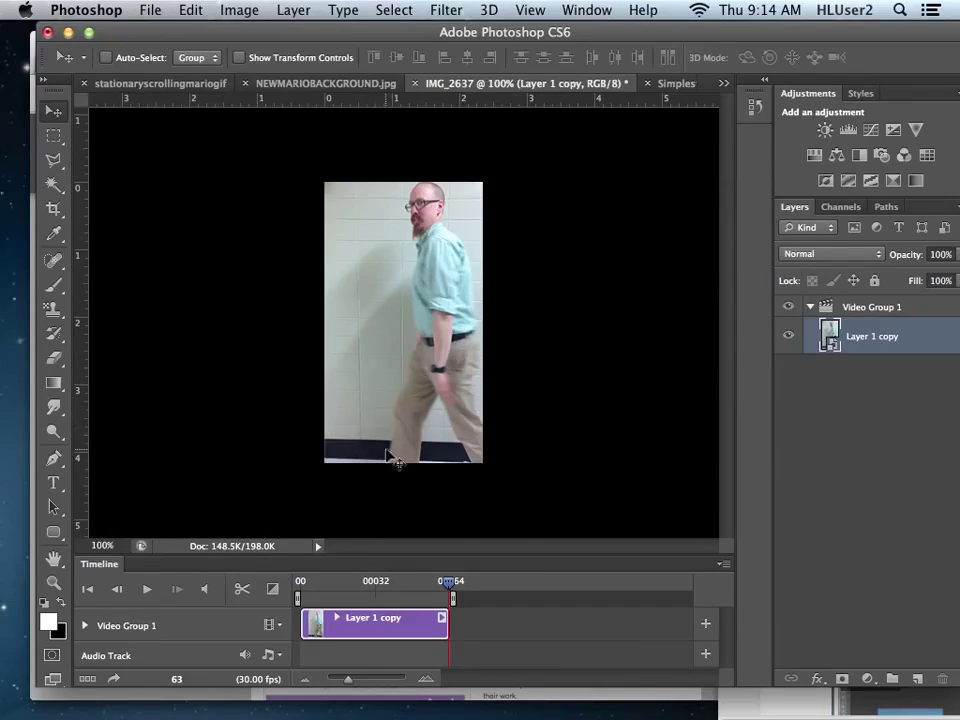
# In Save for Web, set the 64-frame GIF's Looping Options to Forever.
pyautogui.click(150, 10)
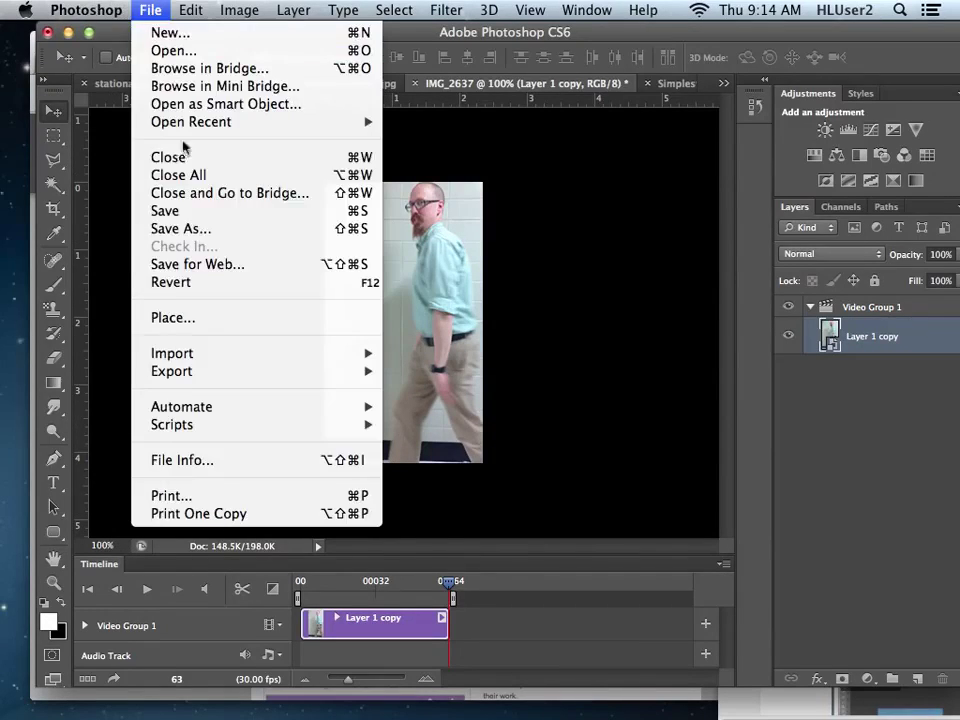
pyautogui.click(199, 263)
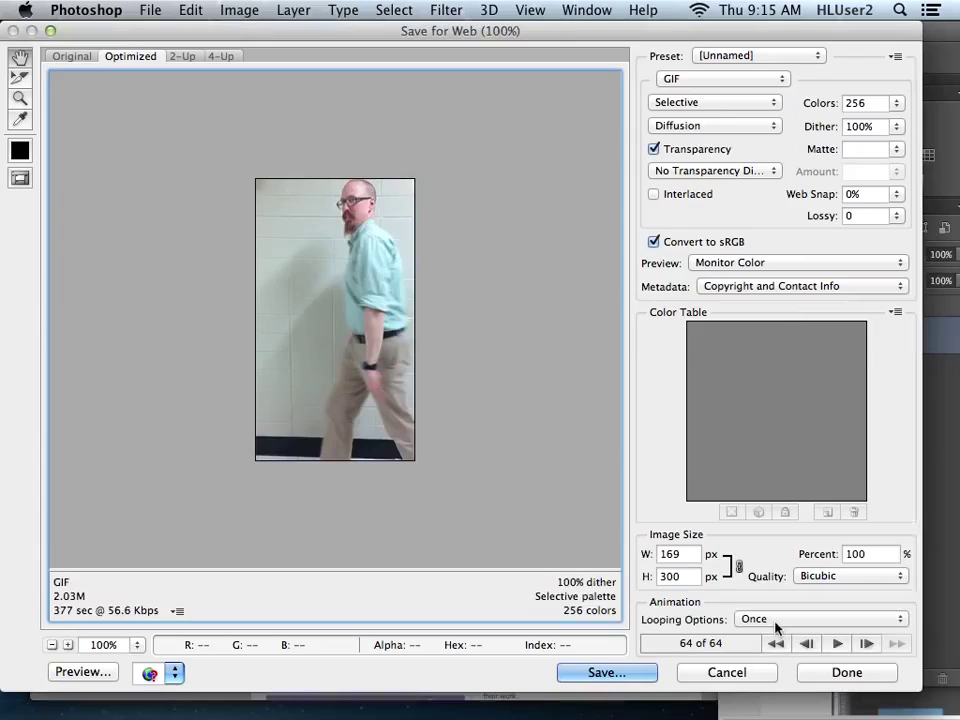
pyautogui.click(775, 624)
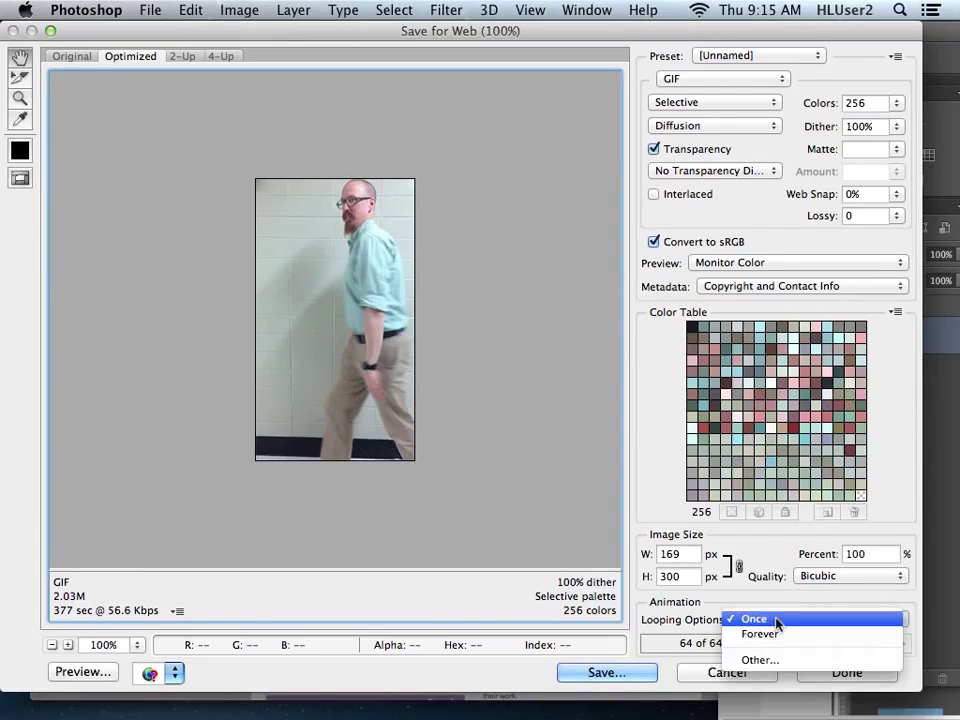
pyautogui.click(778, 636)
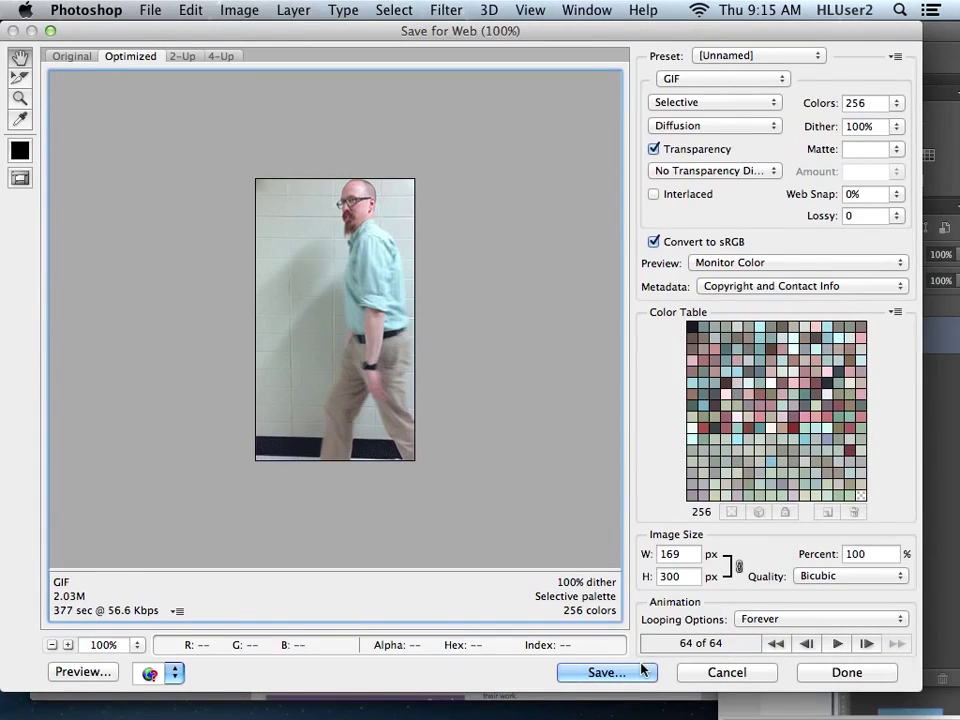
# Save the optimized GIF to the Desktop as stupiddance.gif, then minimize Photoshop.
pyautogui.click(603, 672)
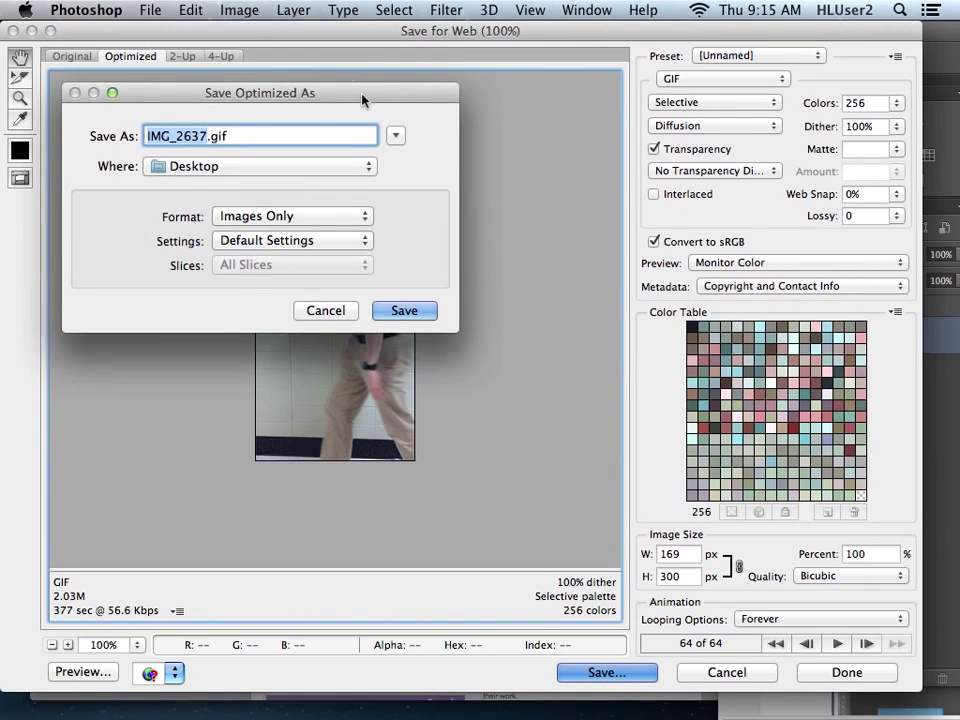
pyautogui.moveTo(364, 99); pyautogui.dragTo(504, 102)
pyautogui.write('supi')
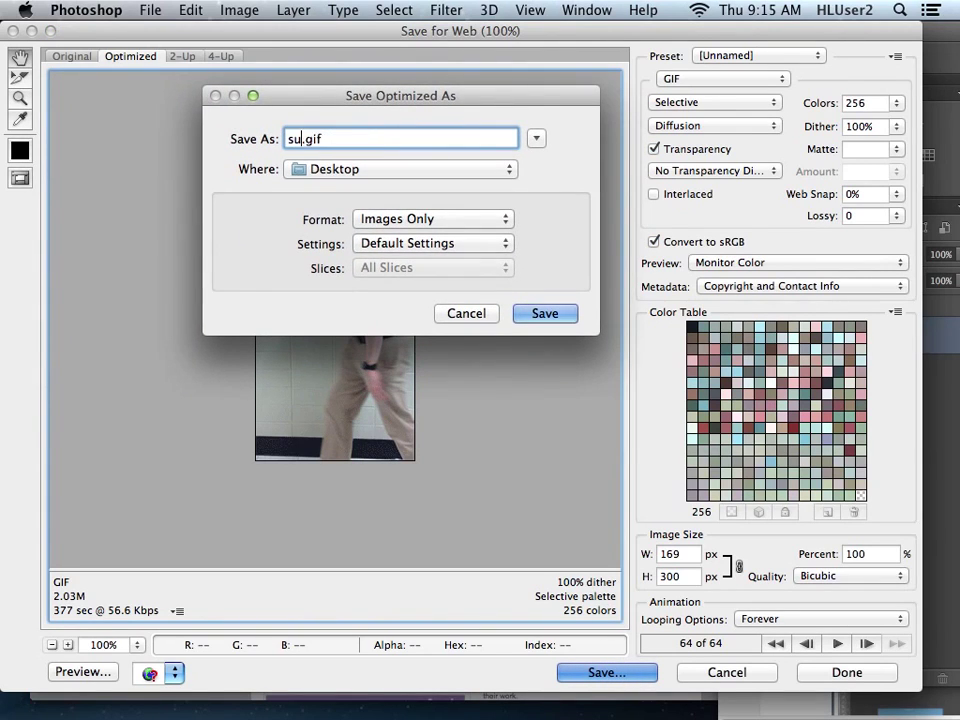
pyautogui.press('BackSpace')
pyautogui.press('BackSpace')
pyautogui.press('BackSpace')
pyautogui.write('tupiddance')
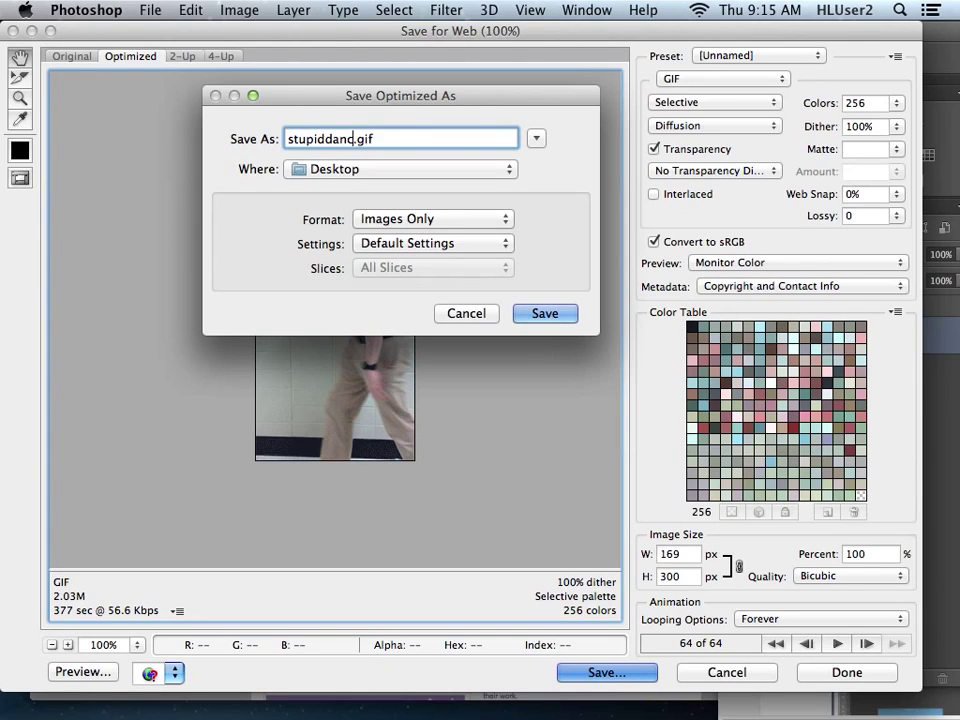
pyautogui.click(545, 320)
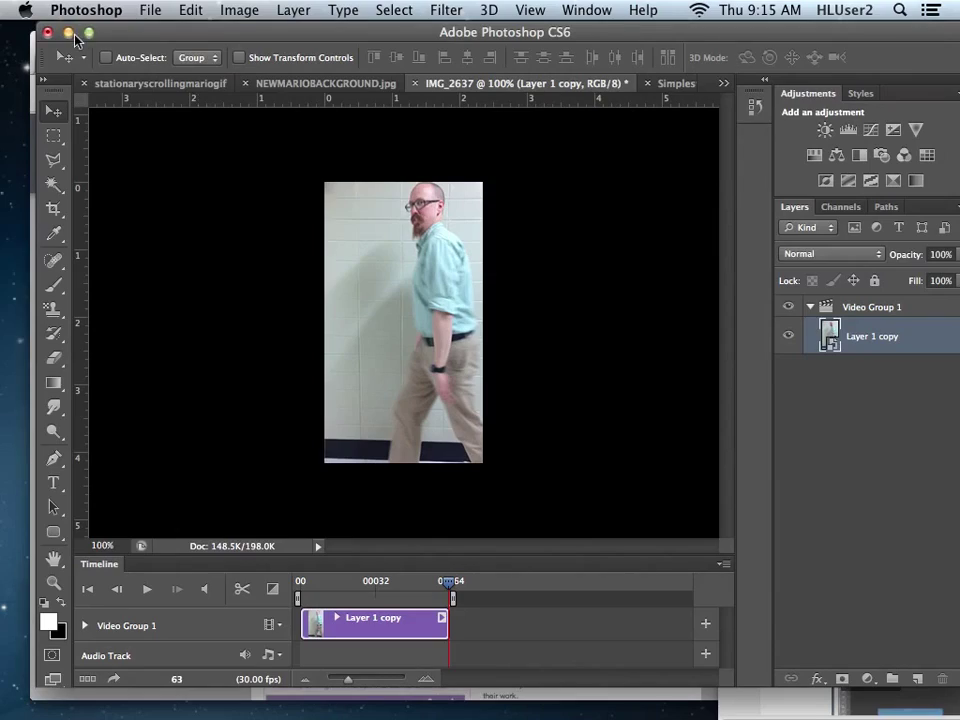
pyautogui.click(68, 33)
# Bring Firefox forward at the top of the screen, minimizing the YouTube browser window.
pyautogui.moveTo(244, 43); pyautogui.dragTo(252, 468)
pyautogui.click(750, 112)
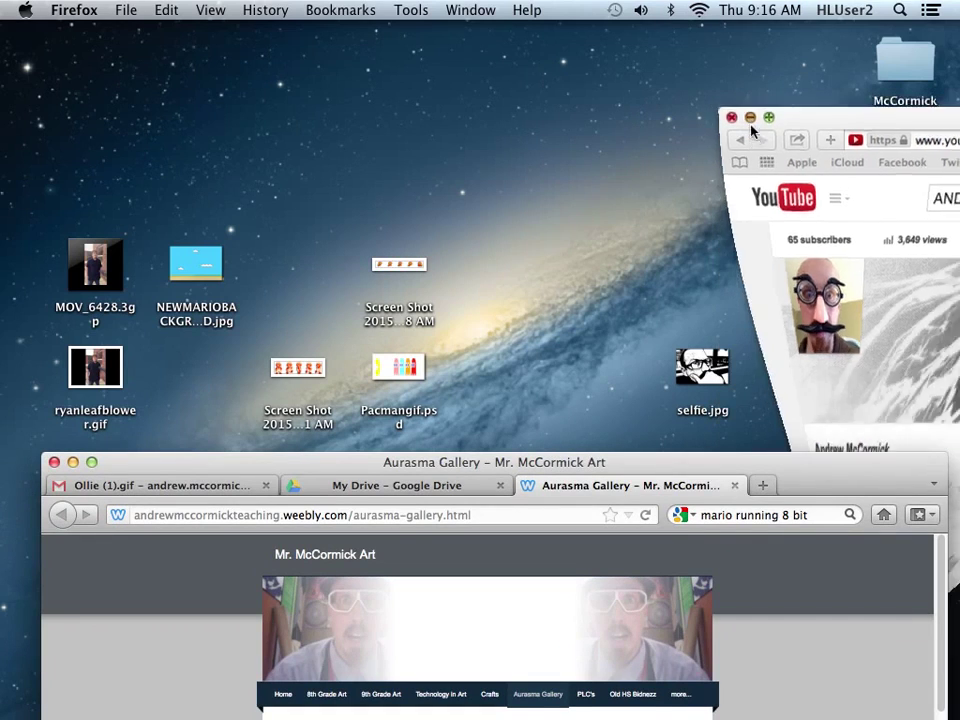
pyautogui.moveTo(821, 471); pyautogui.dragTo(722, 14)
# Drop stupiddance.gif from the Desktop into Firefox and view its looping animation tab.
pyautogui.moveTo(928, 630)
pyautogui.mouseDown()
pyautogui.moveTo(912, 570)
pyautogui.moveTo(613, 227)
pyautogui.moveTo(628, 51)
pyautogui.moveTo(645, 68)
pyautogui.moveTo(626, 54)
pyautogui.moveTo(638, 58)
pyautogui.moveTo(647, 26)
pyautogui.moveTo(735, 26)
pyautogui.mouseUp()
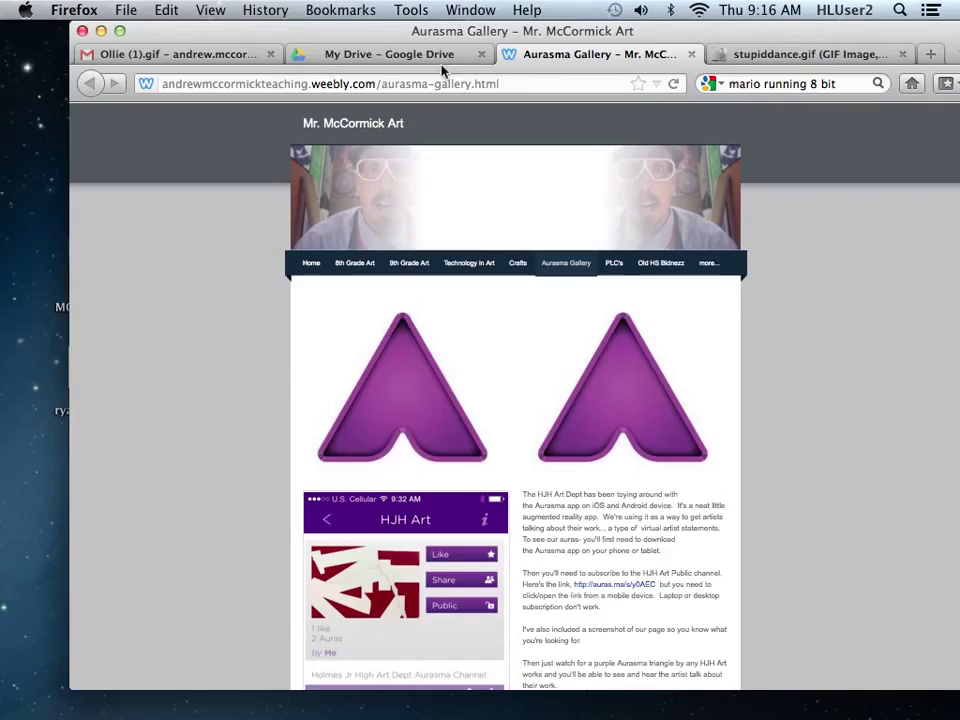
pyautogui.click(786, 56)
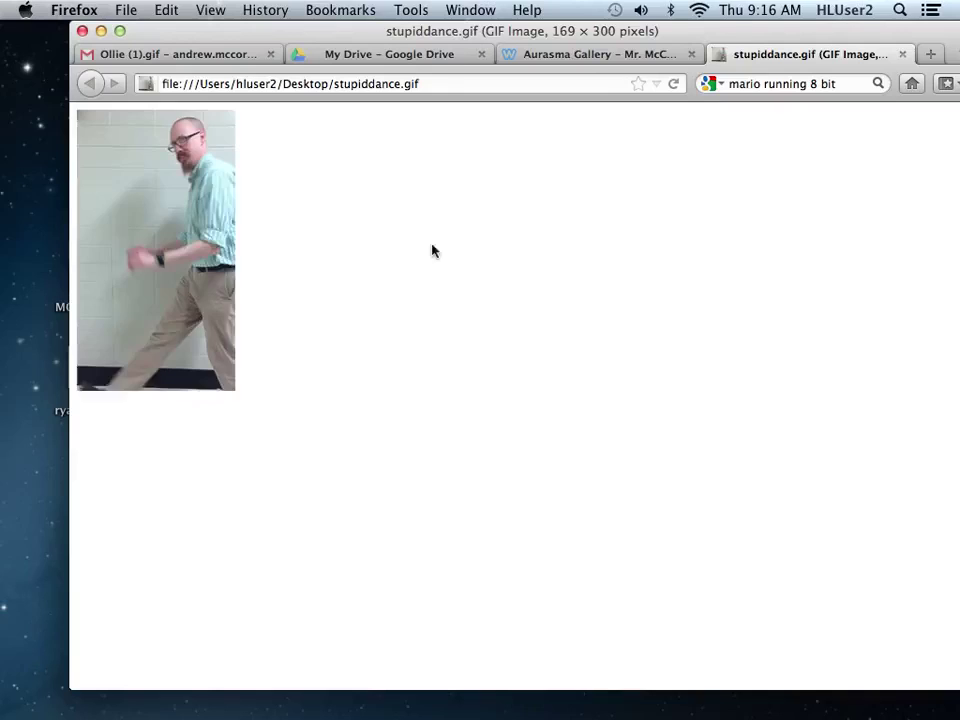
pyautogui.click(163, 137)
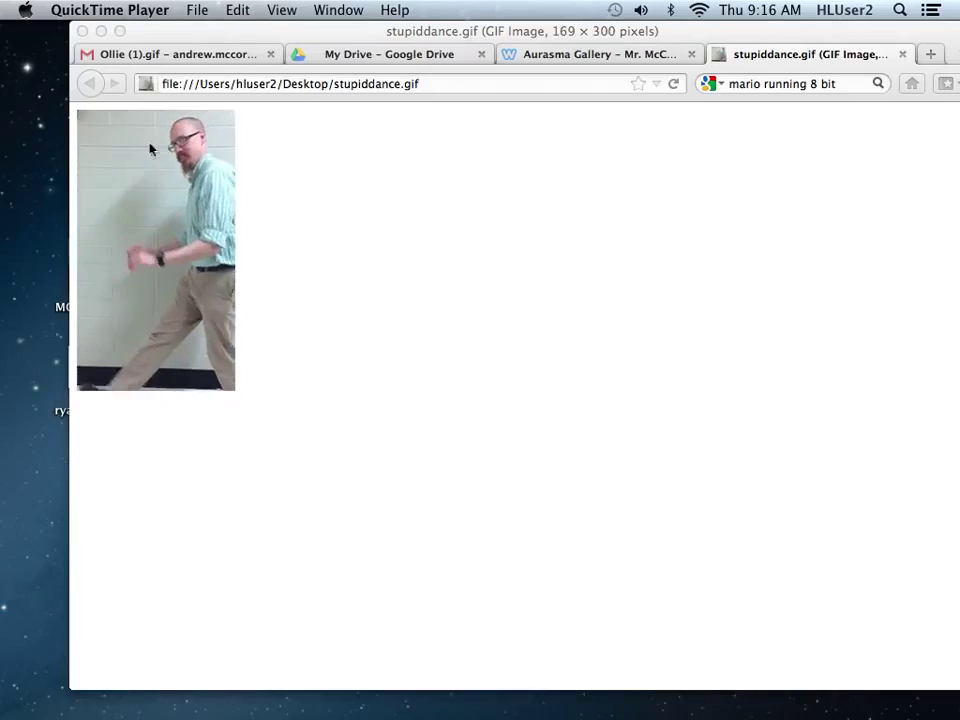